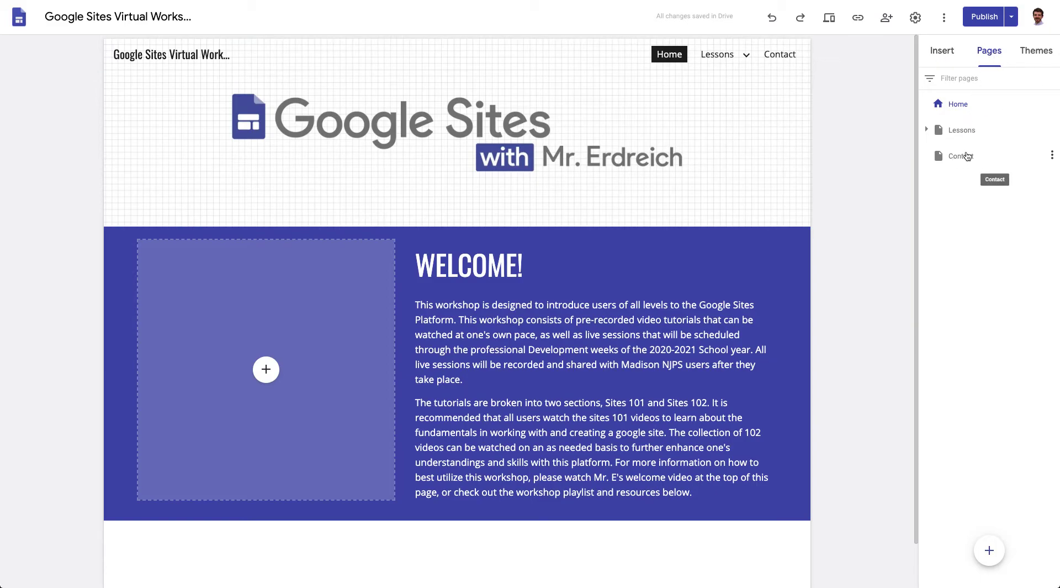
# - Try reordering the Contact page, then edit the Lessons page name, leaving it as Lessons
pyautogui.moveTo(968, 157); pyautogui.dragTo(983, 173)
pyautogui.moveTo(719, 59)
pyautogui.click(1053, 131)
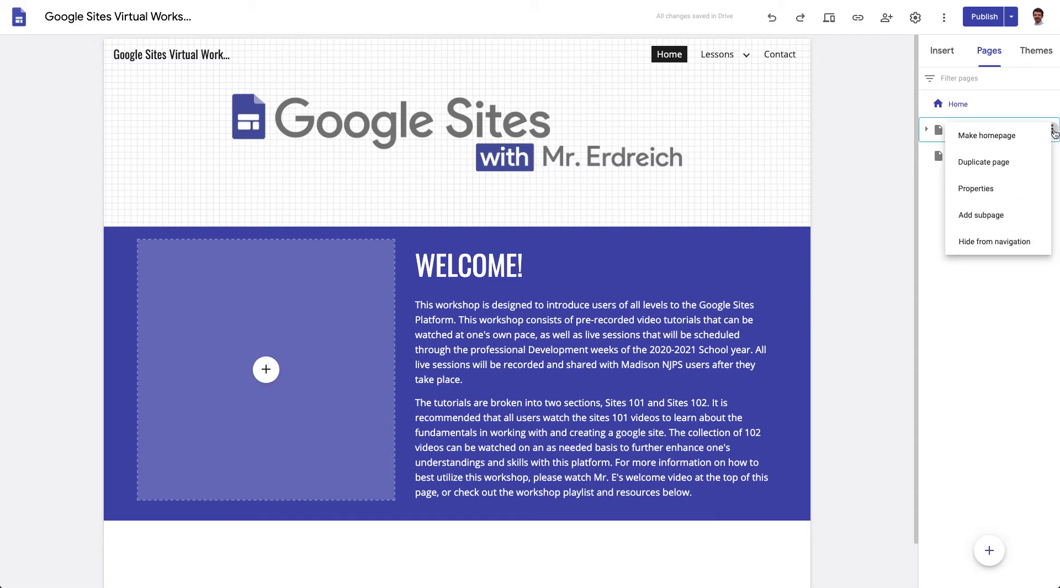
pyautogui.click(985, 188)
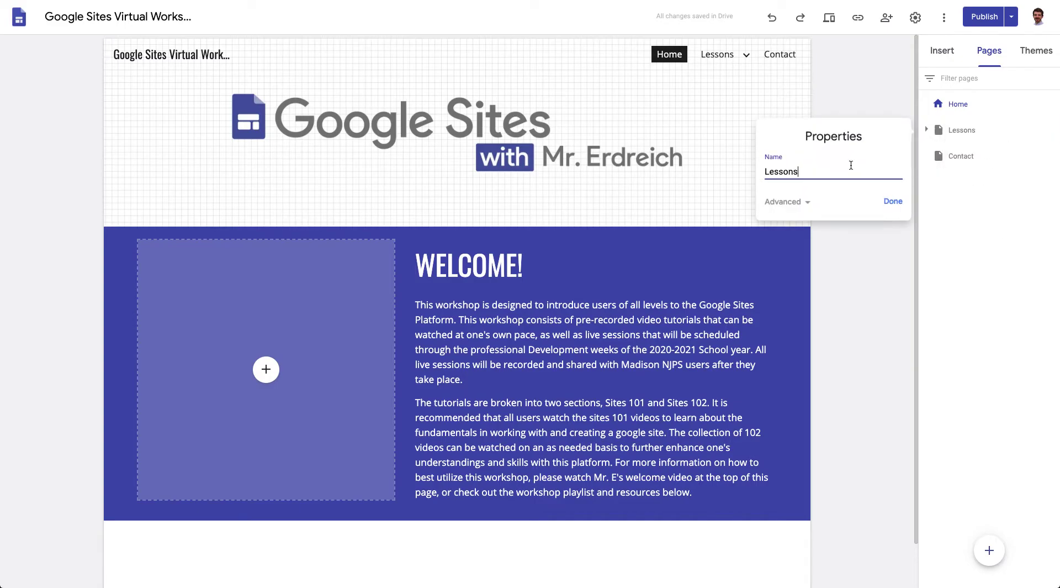
pyautogui.click(767, 174)
pyautogui.write('Sites')
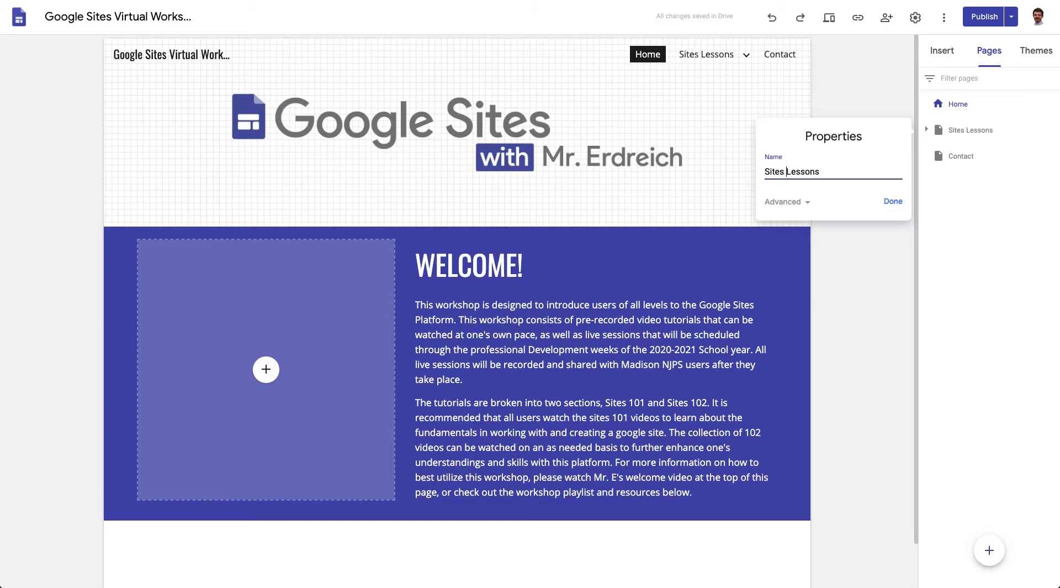
pyautogui.press('BackSpace')
pyautogui.press('BackSpace')
pyautogui.press('BackSpace')
pyautogui.press('BackSpace')
pyautogui.press('BackSpace')
pyautogui.press('BackSpace')
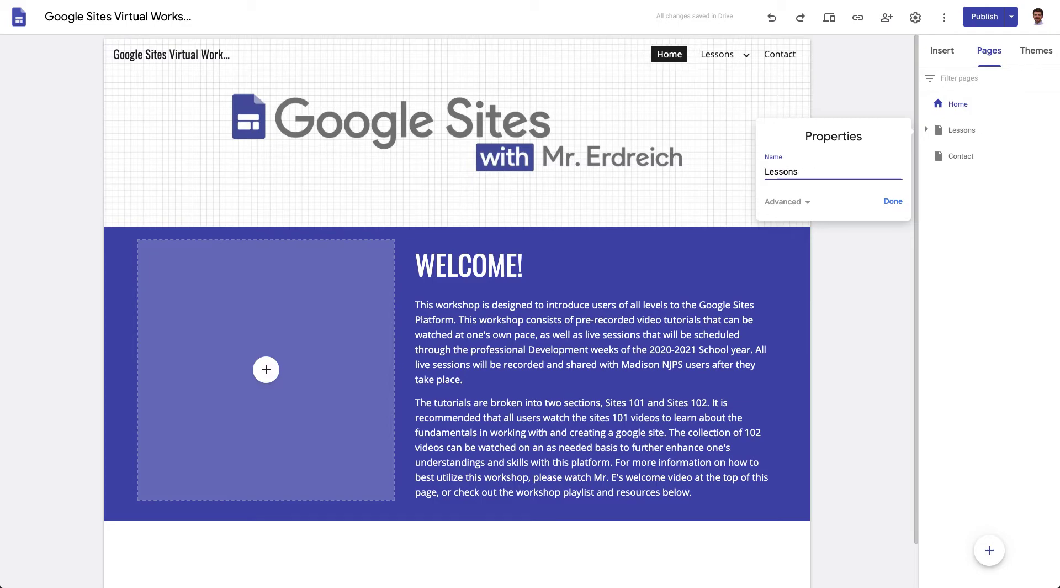
pyautogui.click(893, 201)
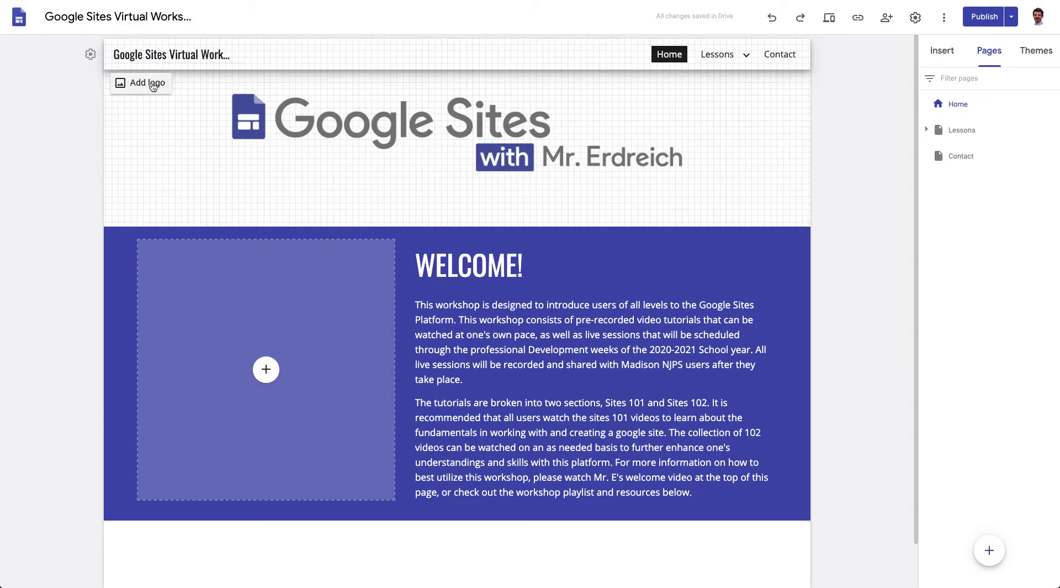
# - In navigation settings, switch Mode to Side, then set it back to Top
pyautogui.click(90, 54)
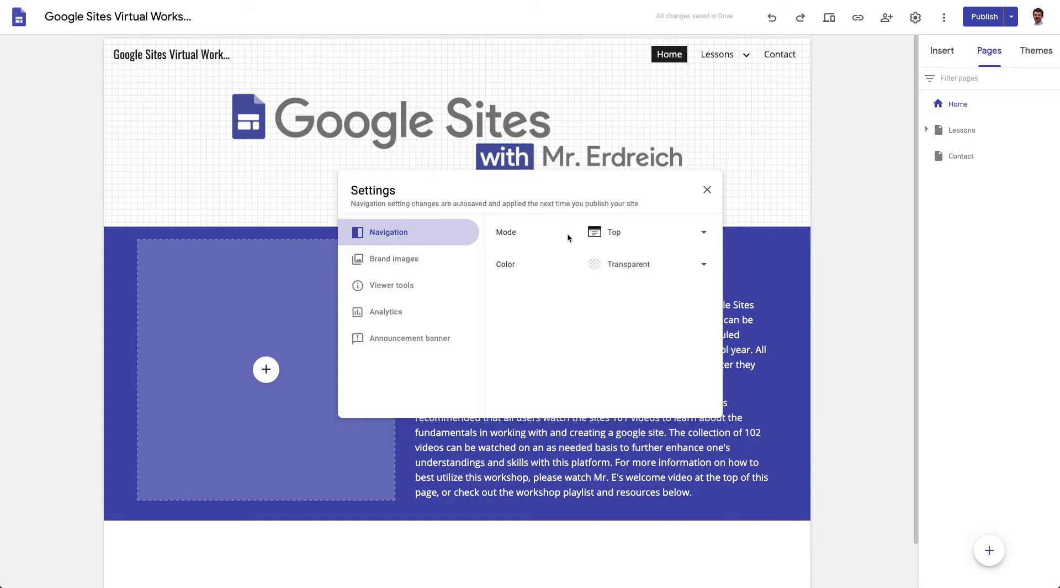
pyautogui.click(628, 234)
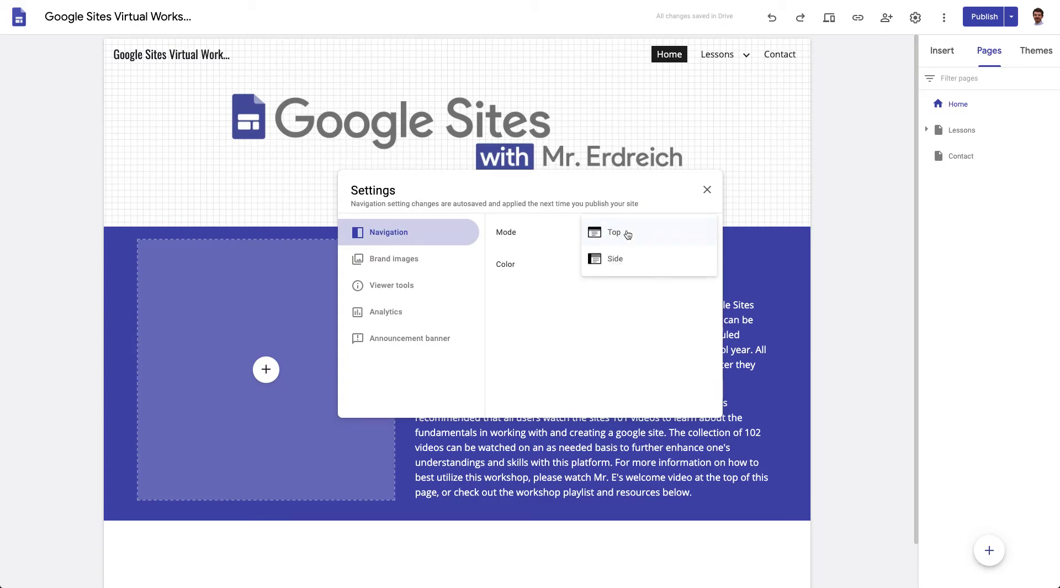
pyautogui.click(624, 261)
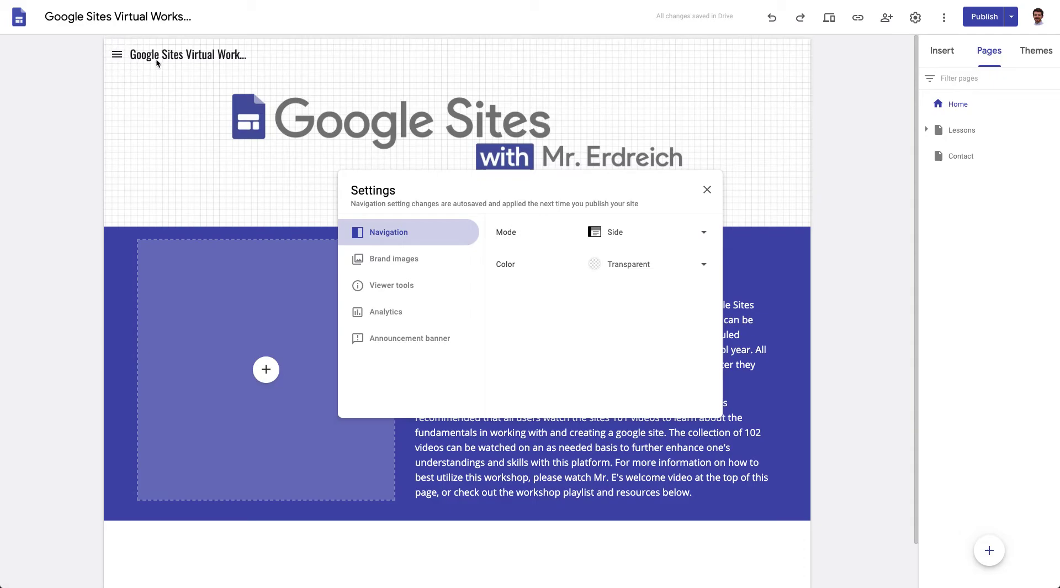
pyautogui.click(609, 232)
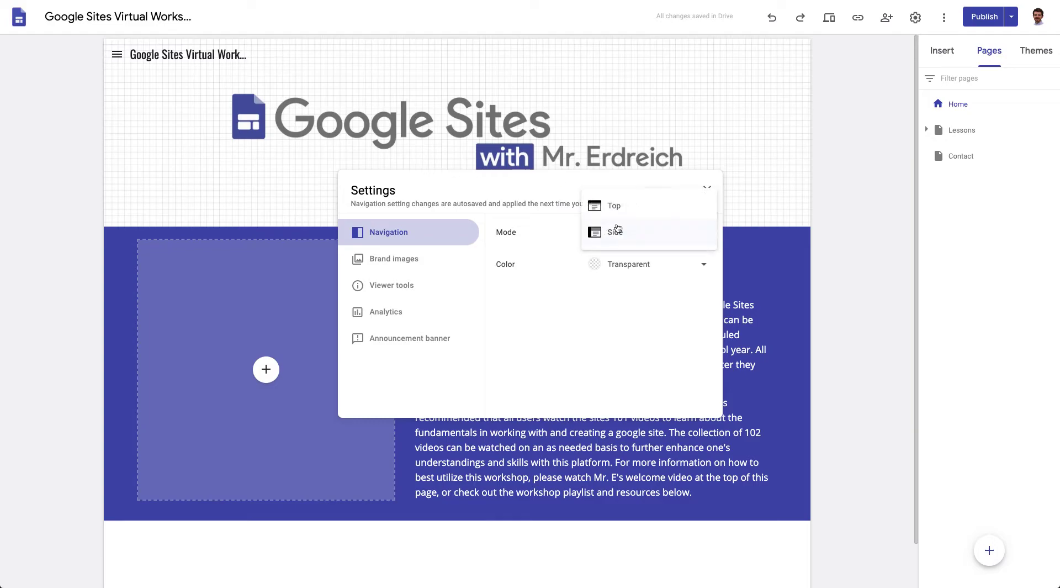
pyautogui.click(616, 212)
pyautogui.click(621, 264)
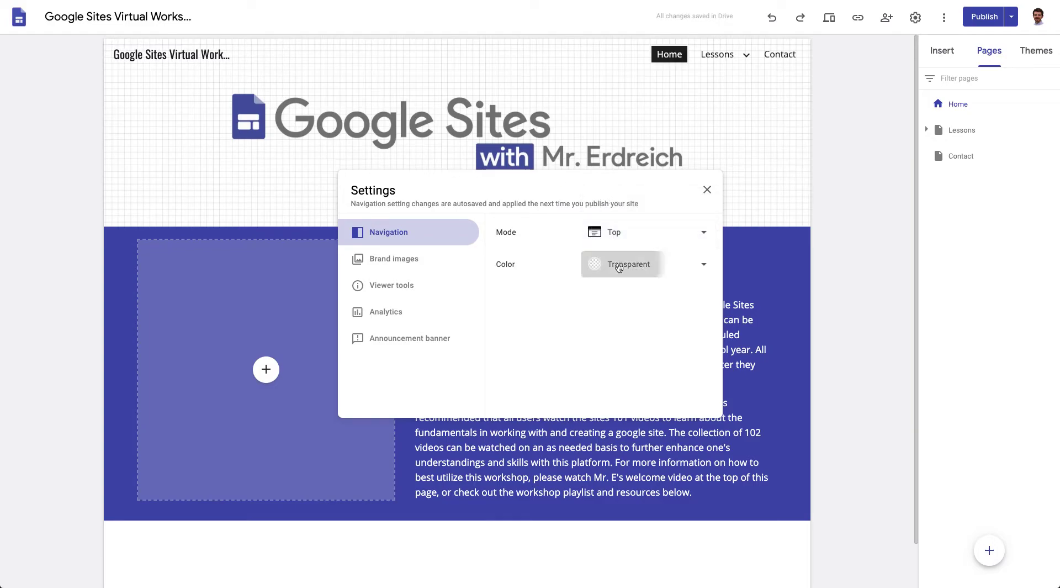
pyautogui.click(574, 271)
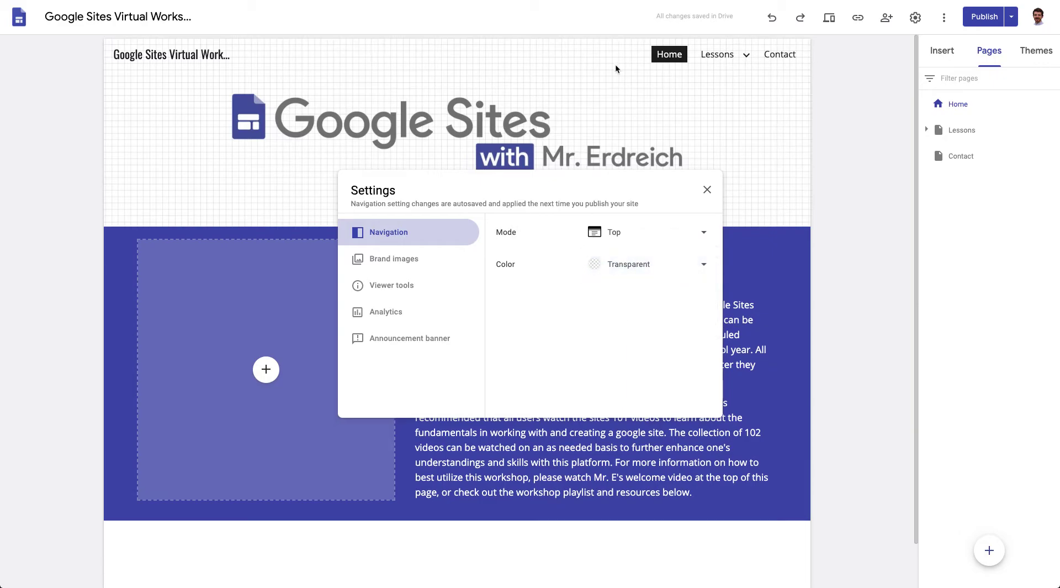
pyautogui.click(643, 261)
pyautogui.click(627, 290)
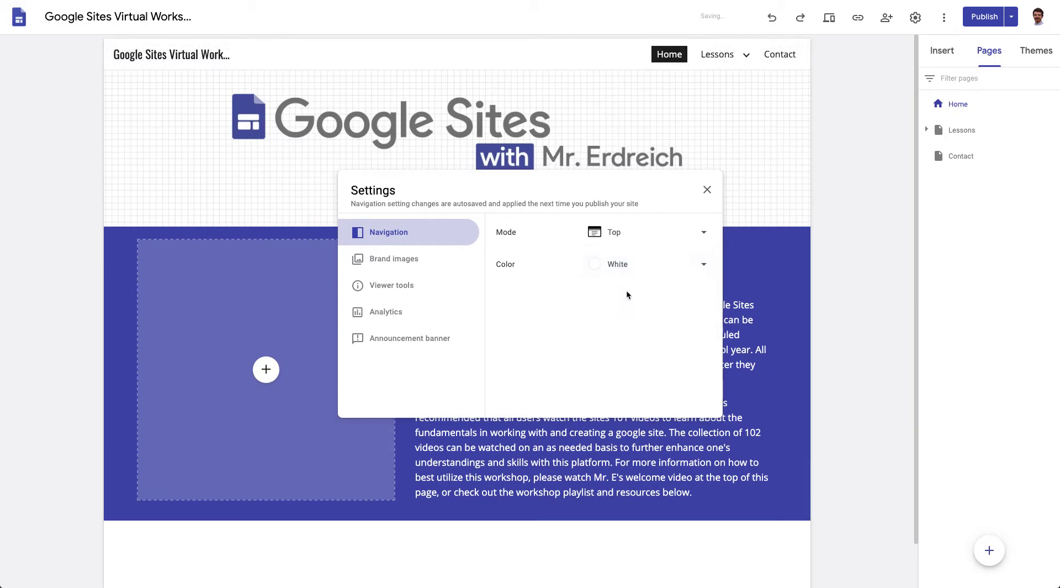
pyautogui.click(623, 266)
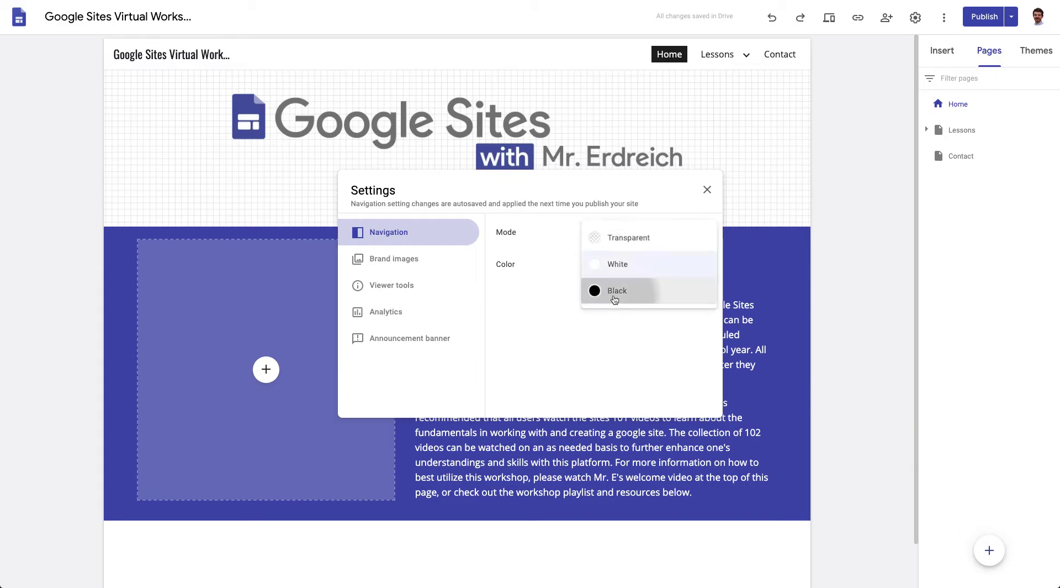
pyautogui.click(616, 300)
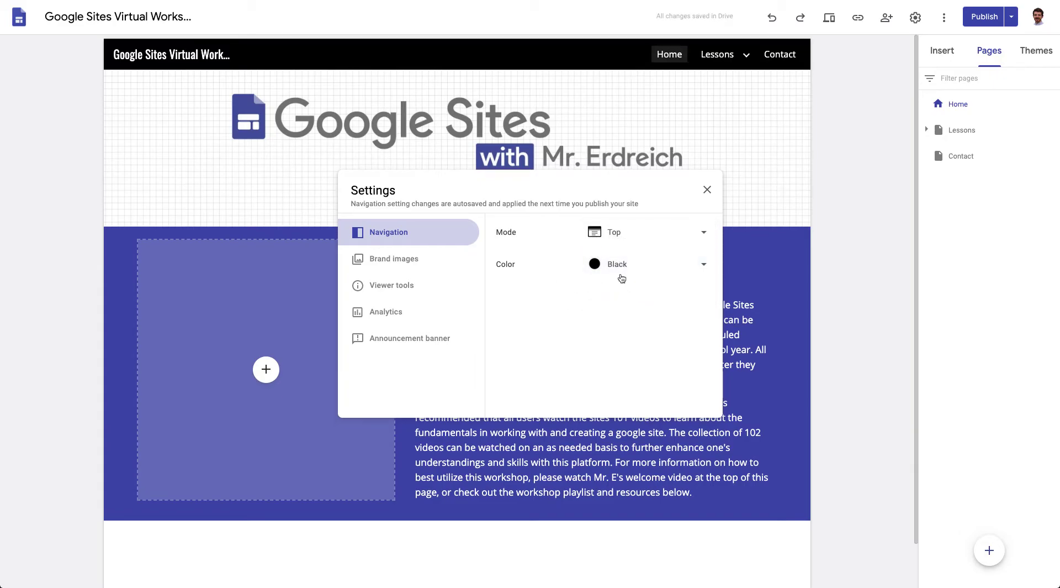
pyautogui.click(622, 278)
pyautogui.click(623, 243)
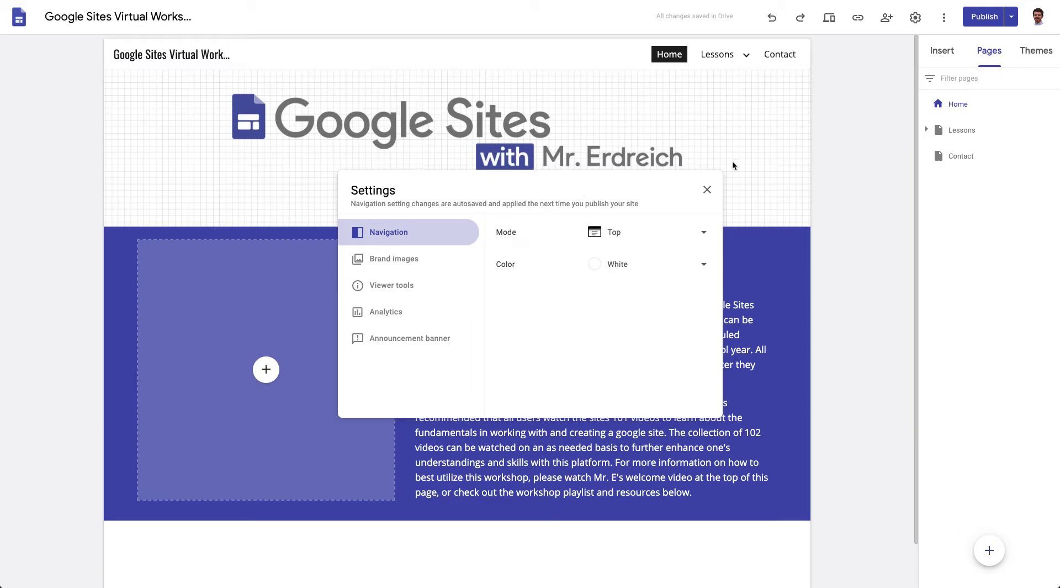
pyautogui.click(620, 271)
pyautogui.click(628, 240)
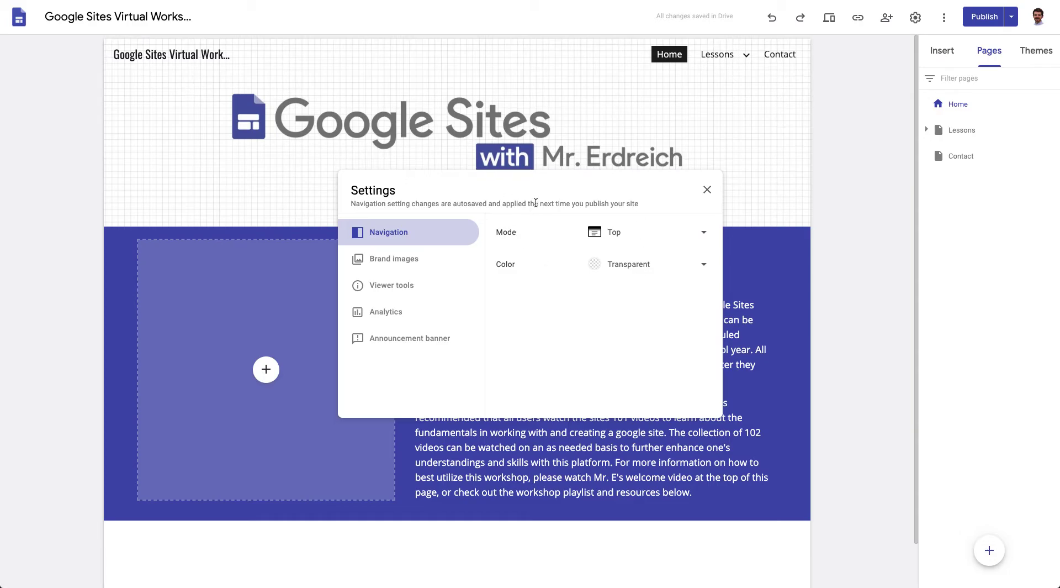
# - Set navigation Mode to Side, close Settings, and toggle the side drawer open and shut
pyautogui.click(617, 233)
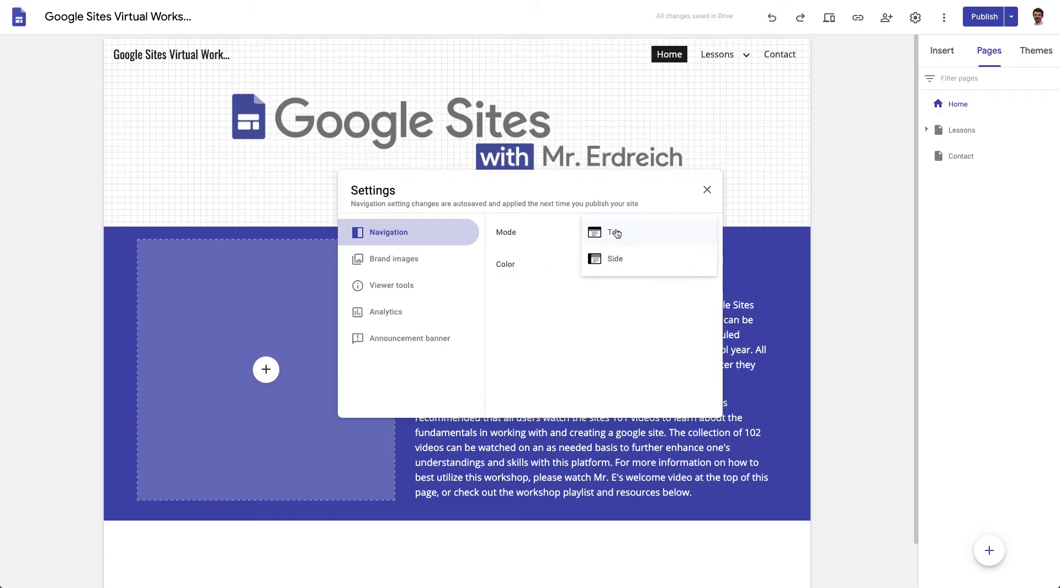
pyautogui.click(617, 260)
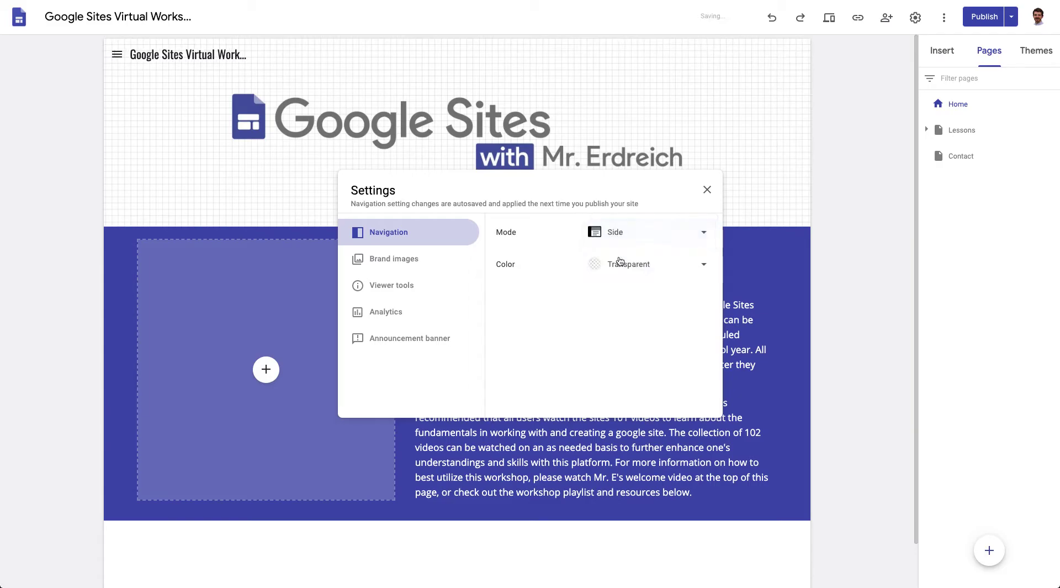
pyautogui.click(707, 190)
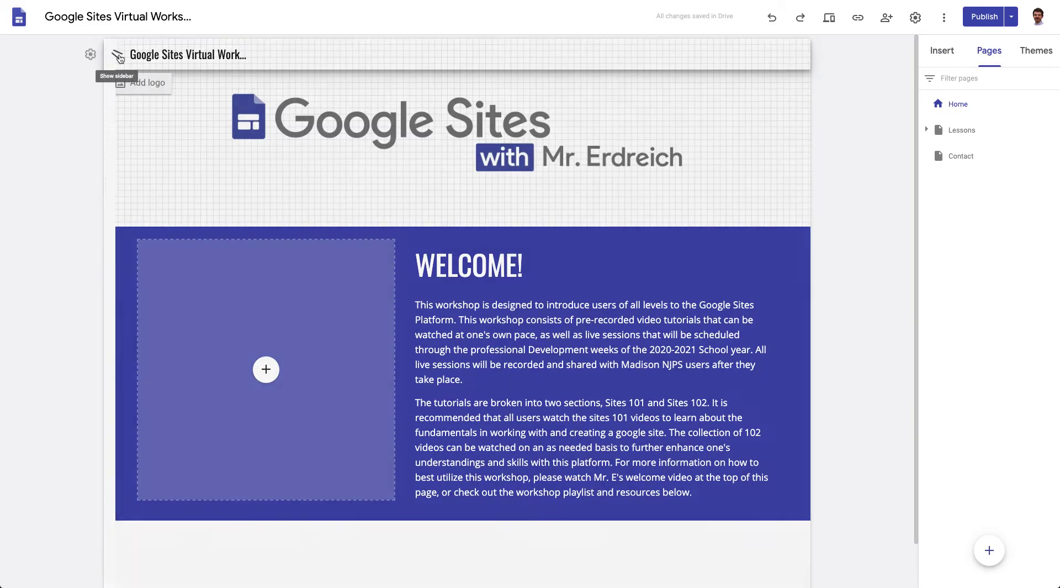
pyautogui.click(117, 55)
pyautogui.click(118, 55)
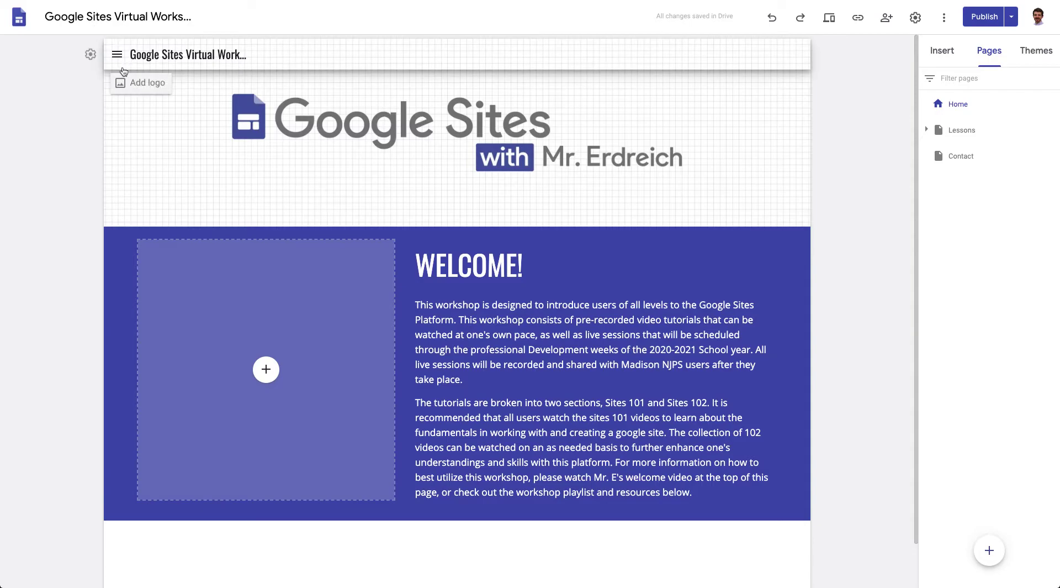
# - Review and publish the side-navigation site, then view Lessons and Home live
pyautogui.click(986, 18)
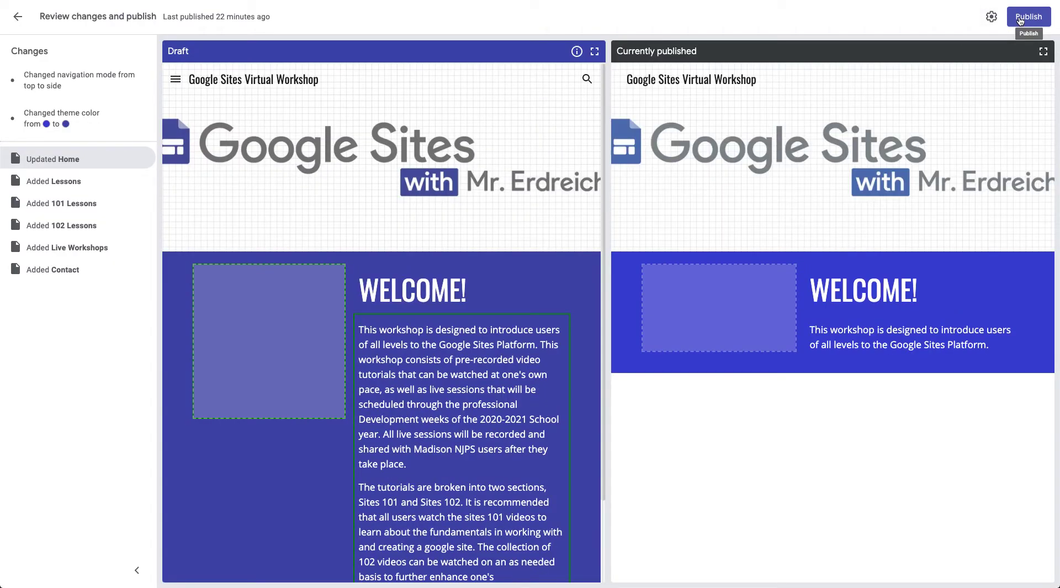
pyautogui.click(1020, 20)
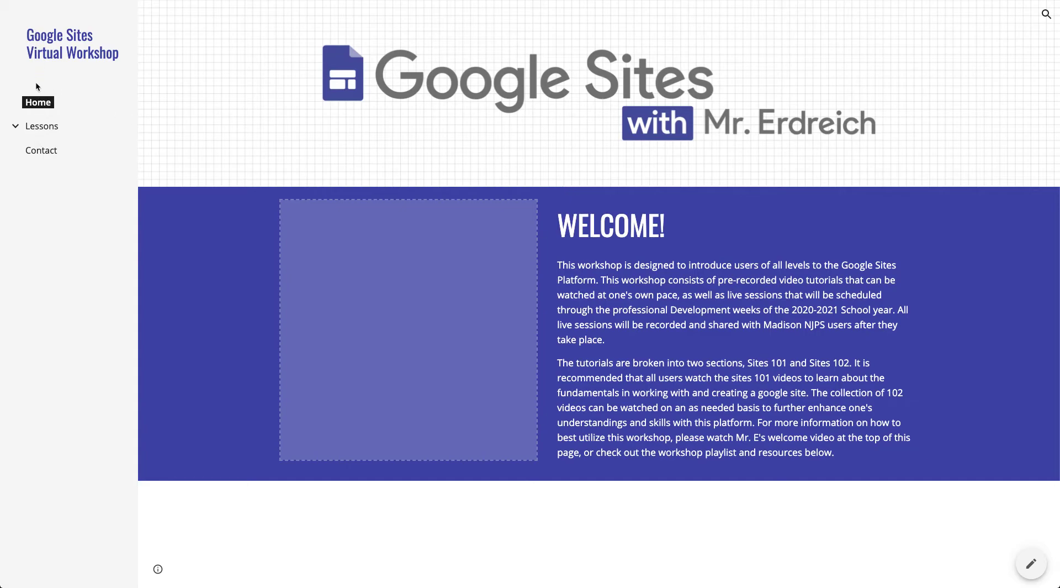
pyautogui.click(39, 126)
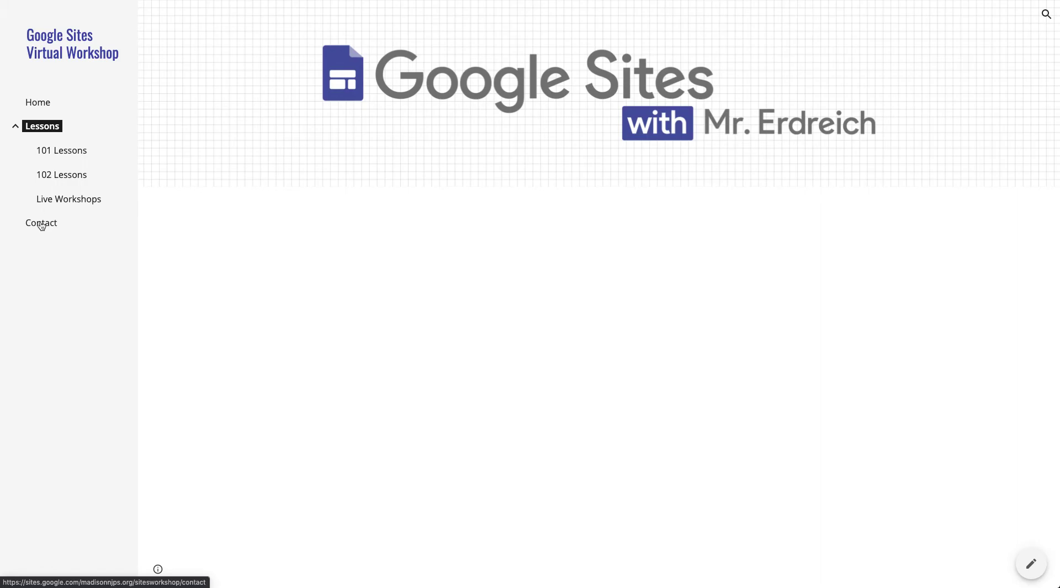
pyautogui.click(38, 104)
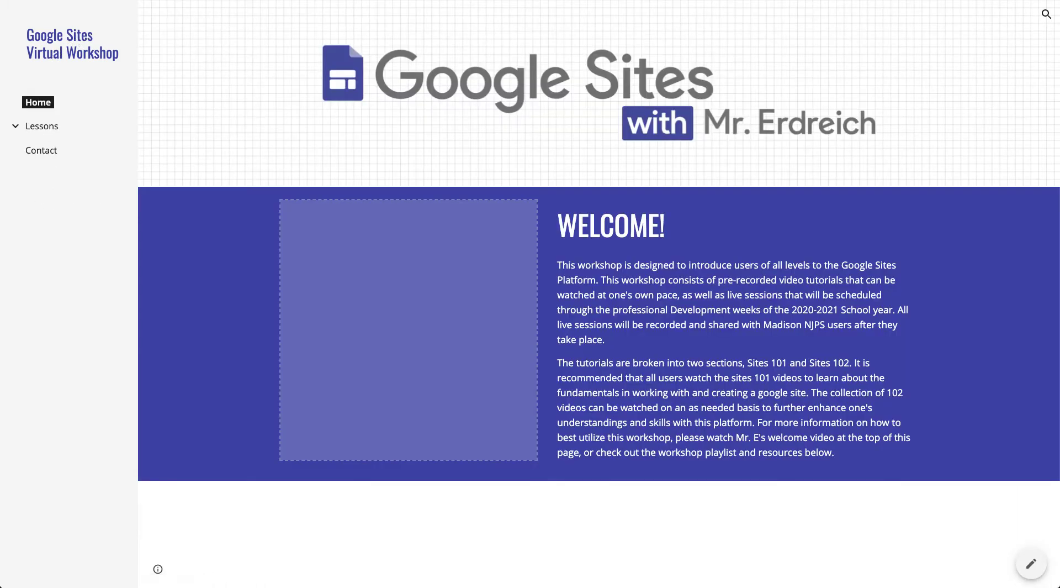
pyautogui.moveTo(1057, 585)
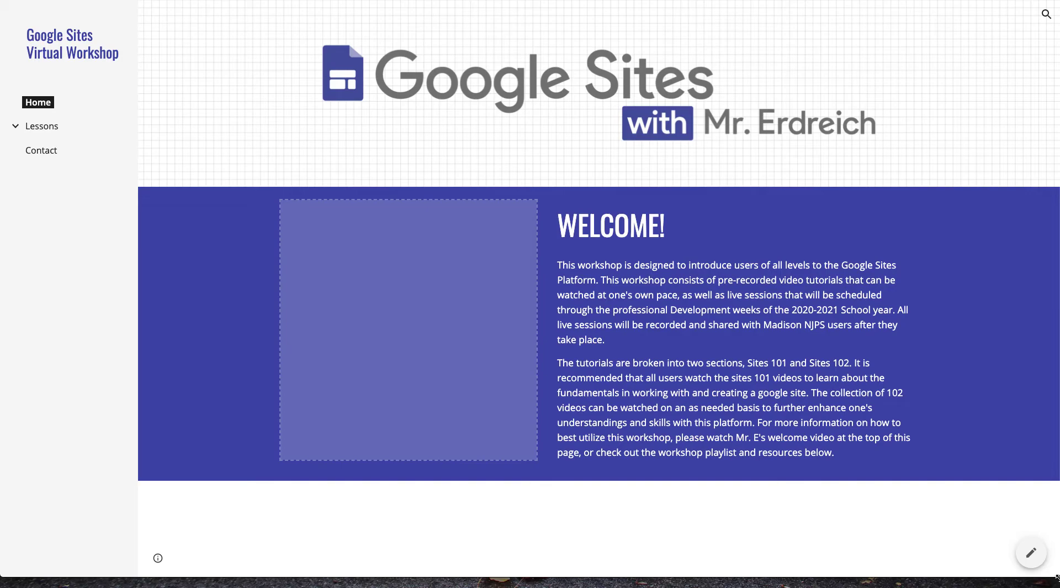
# - Narrow and move the browser window, then open and close the live navigation drawer twice
pyautogui.moveTo(1056, 576); pyautogui.dragTo(671, 434)
pyautogui.moveTo(331, 1); pyautogui.dragTo(484, 13)
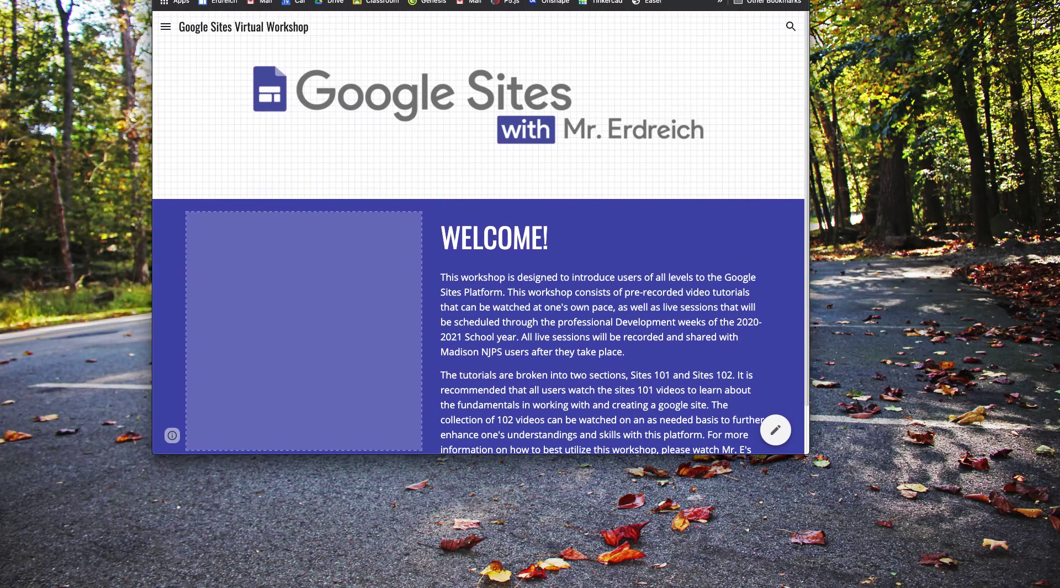
pyautogui.click(165, 27)
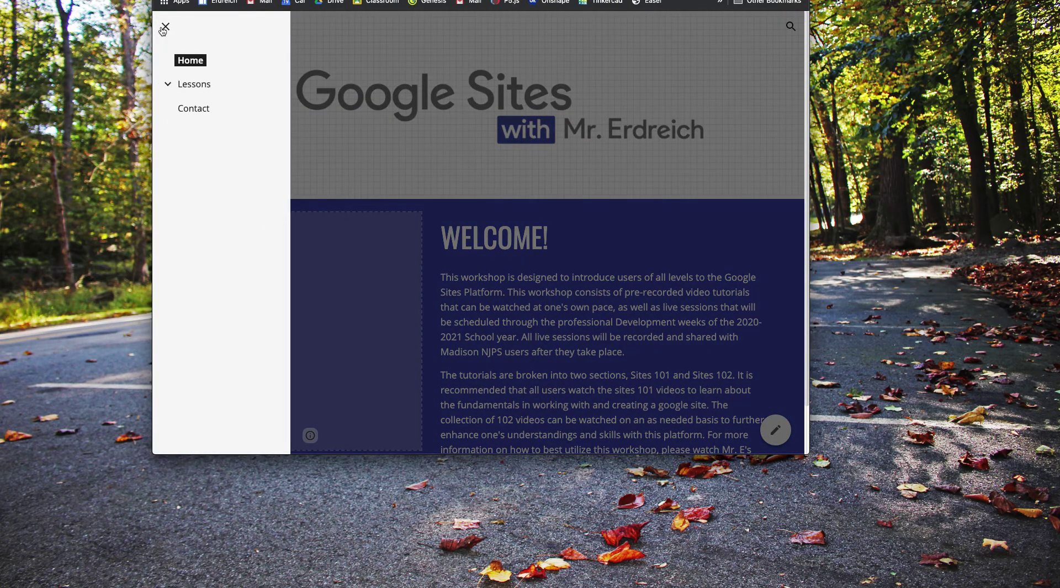
pyautogui.click(164, 28)
pyautogui.click(165, 28)
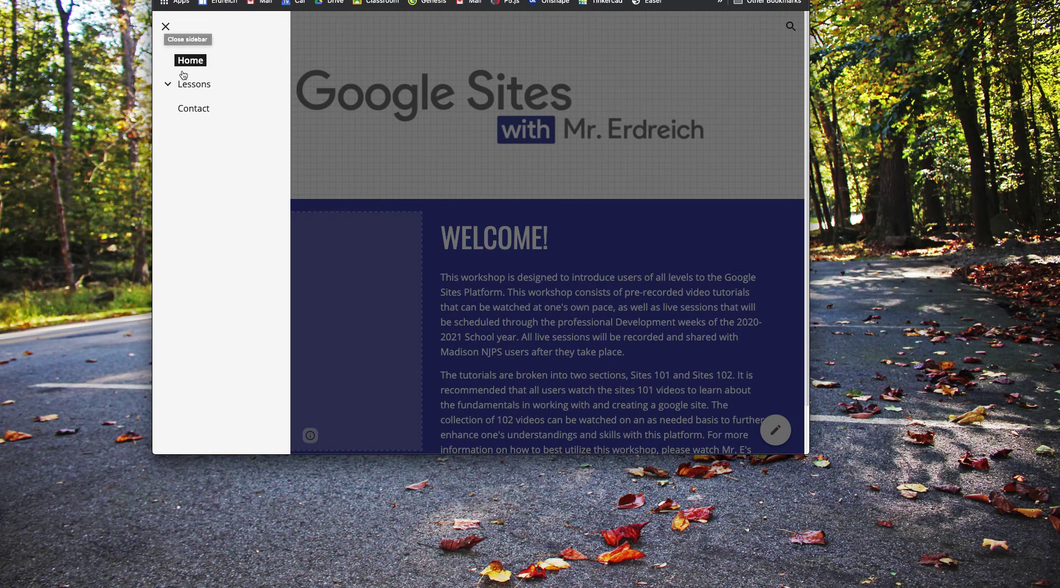
pyautogui.click(165, 24)
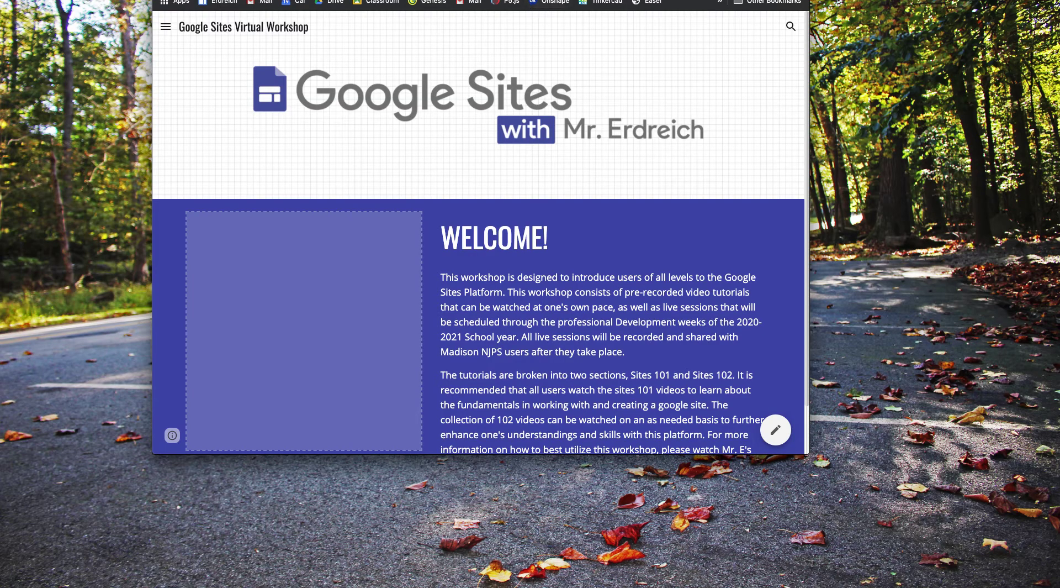
# - In the editor, set navigation Mode to Top, close Settings, and publish the change
pyautogui.click(534, 1)
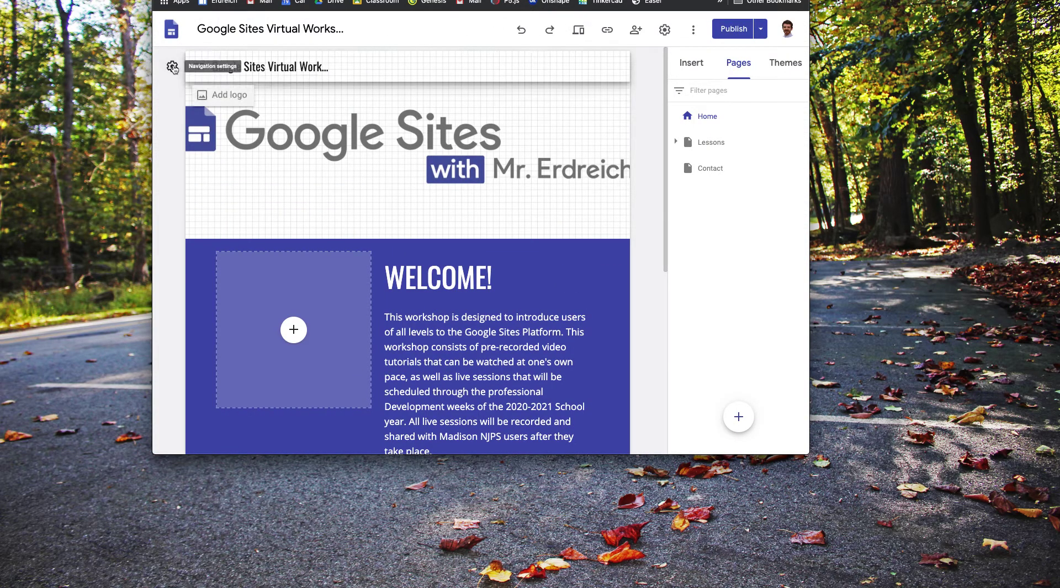
pyautogui.click(173, 67)
pyautogui.click(582, 175)
pyautogui.click(575, 146)
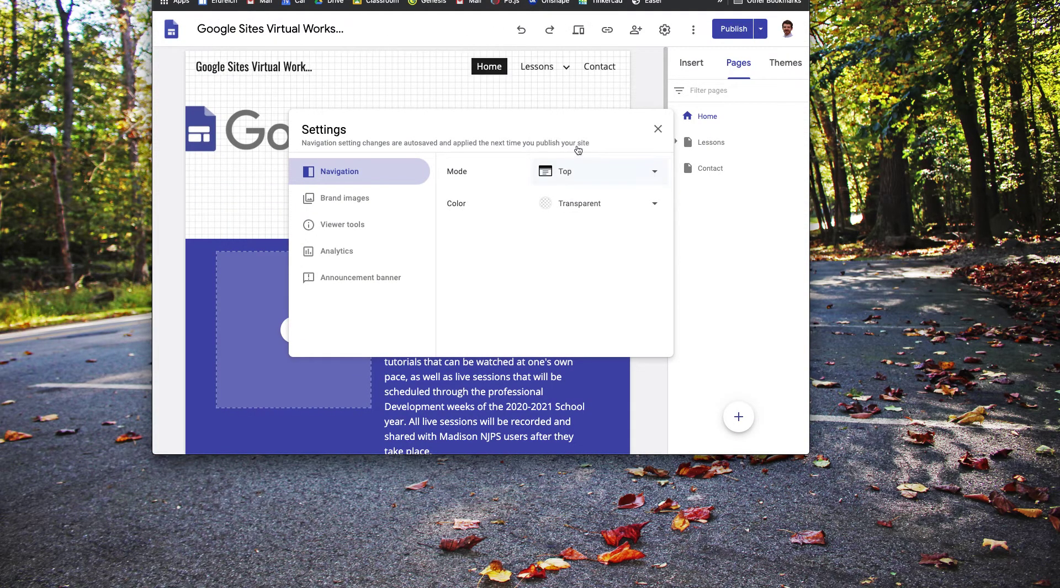
pyautogui.click(672, 93)
pyautogui.click(734, 29)
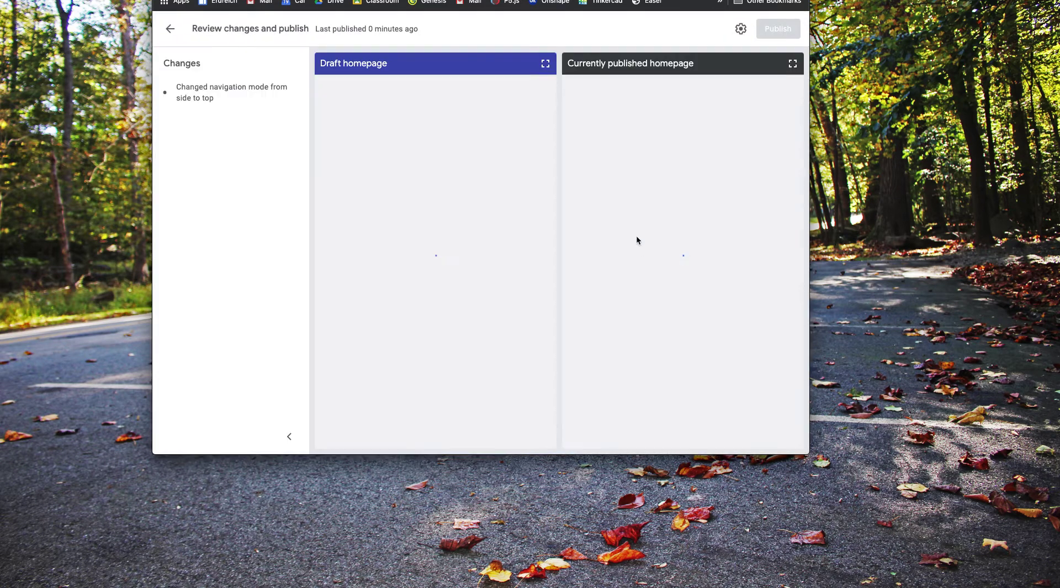
pyautogui.click(778, 29)
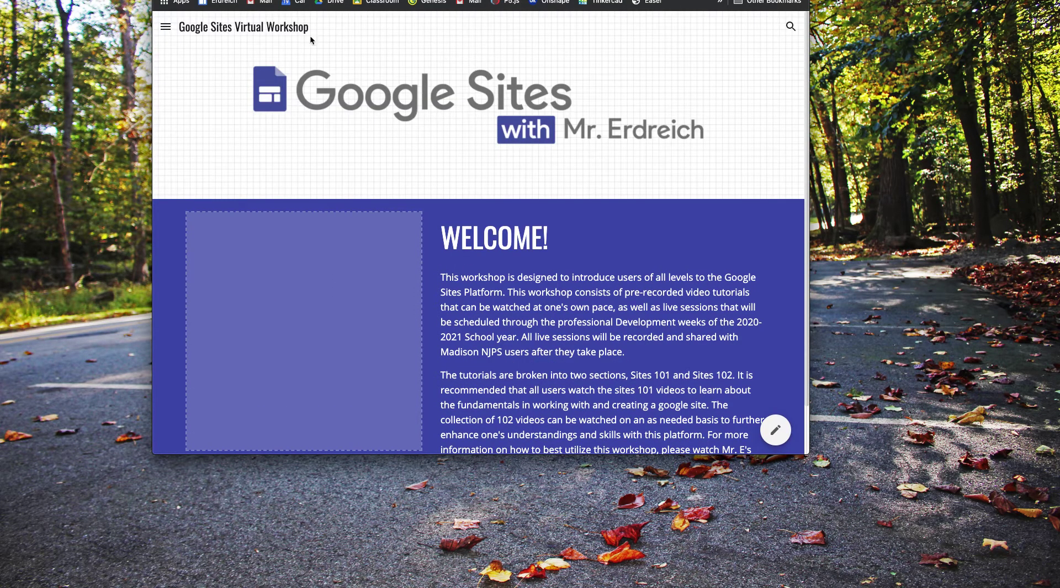
# - Toggle the live site's menu button, then widen the browser window
pyautogui.click(166, 27)
pyautogui.click(165, 26)
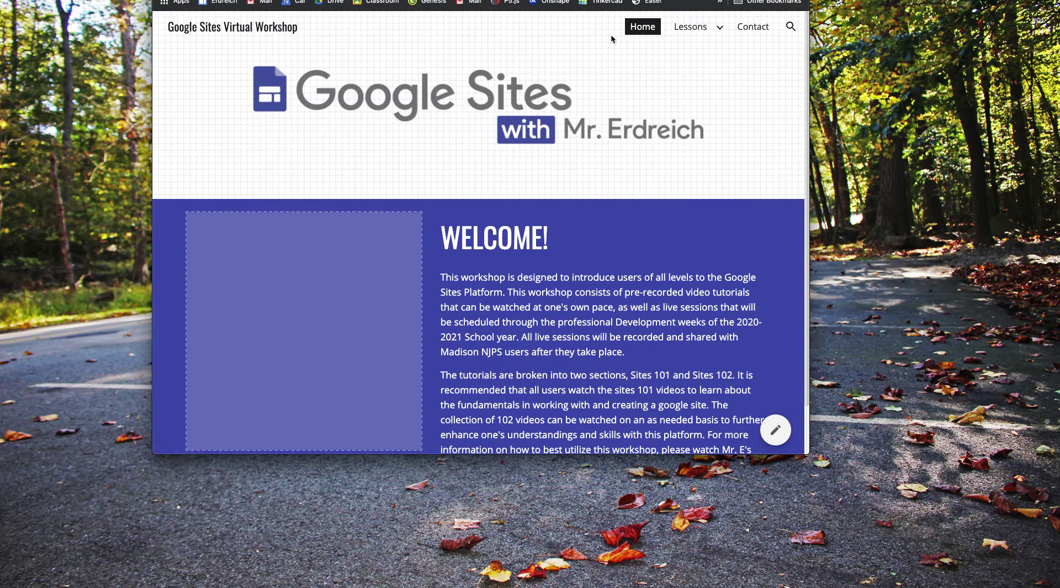
pyautogui.moveTo(809, 453); pyautogui.dragTo(1055, 582)
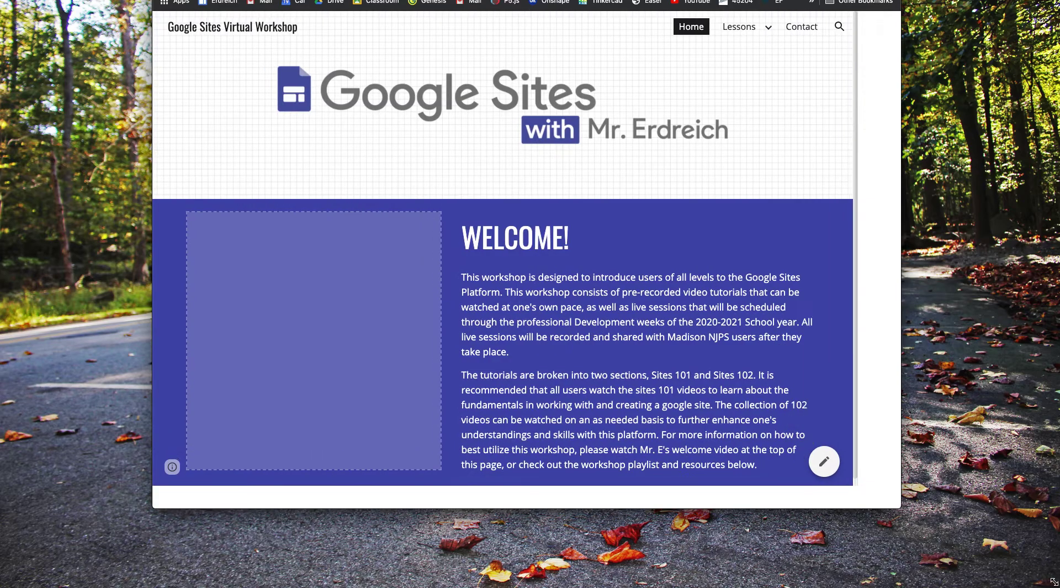
# - Go full screen and preview the site at tablet, phone (testing its menu) and desktop sizes
pyautogui.press('ctrl+super+f')
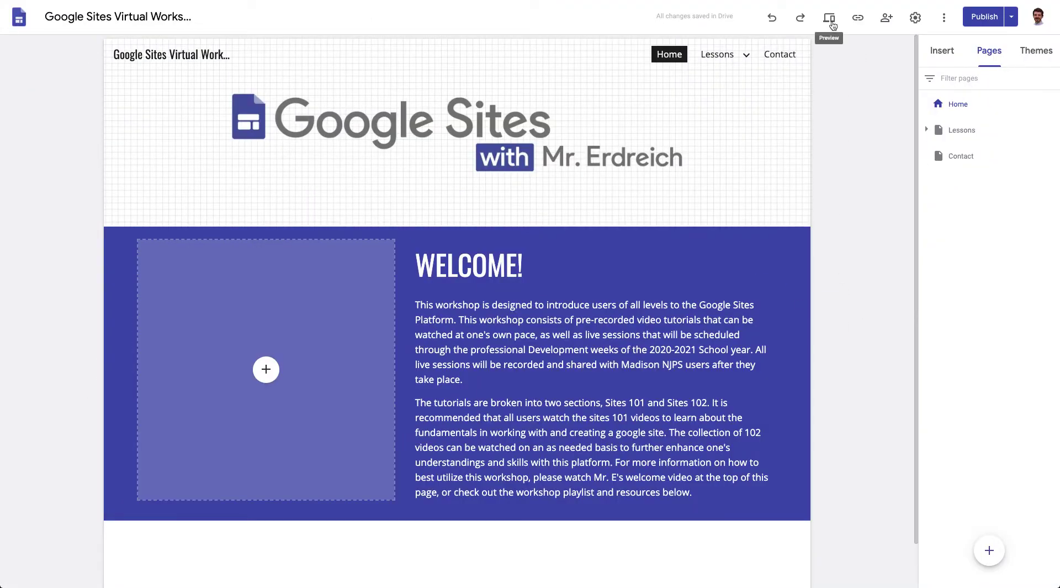
pyautogui.click(832, 25)
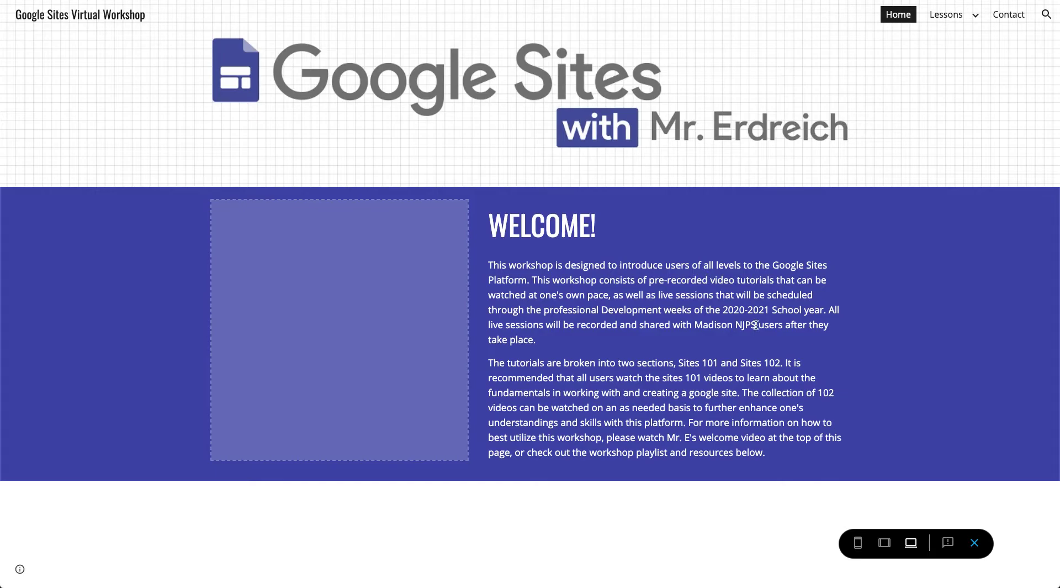
pyautogui.click(881, 544)
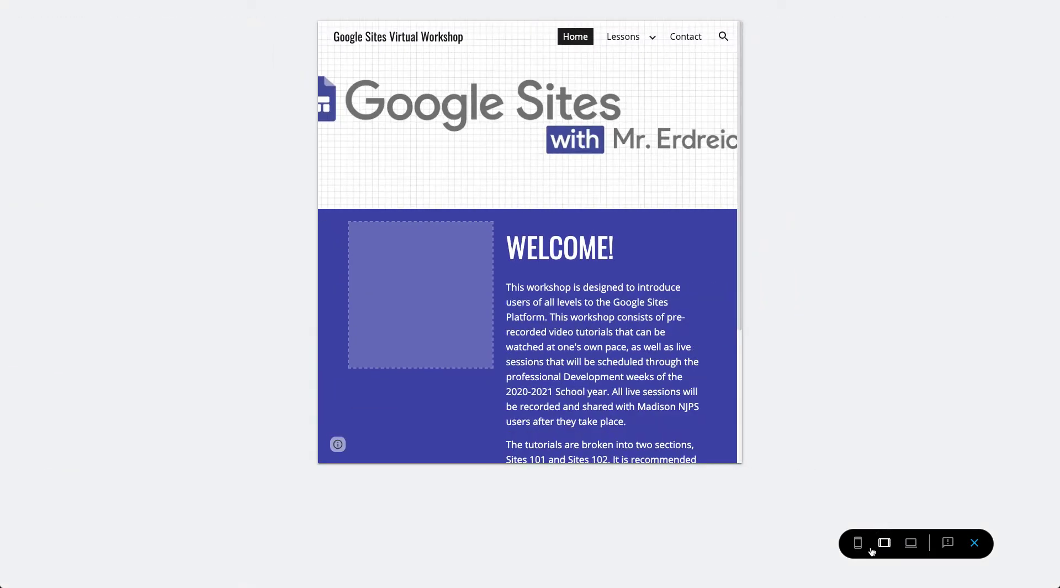
pyautogui.click(858, 544)
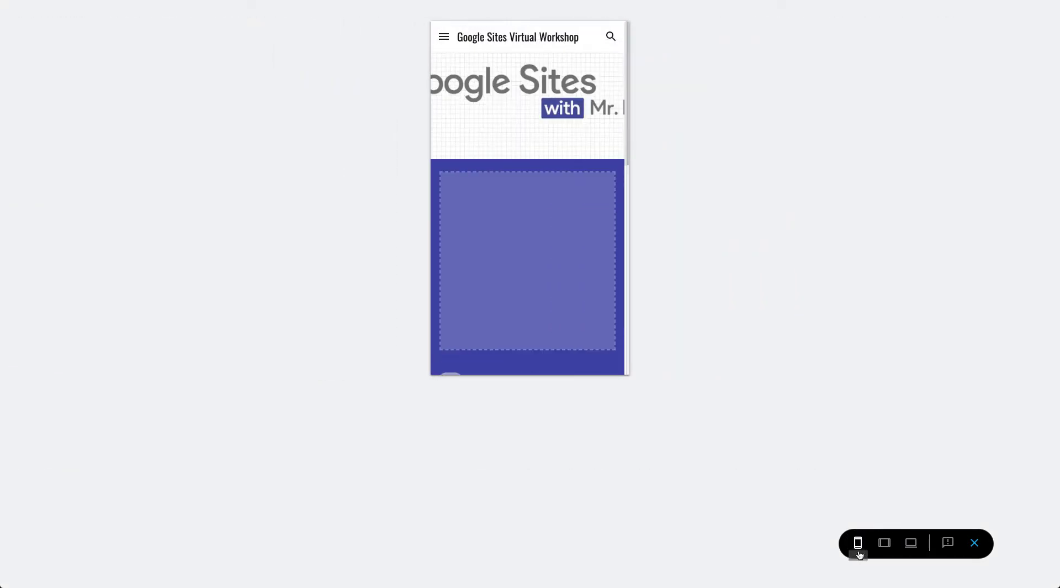
pyautogui.click(444, 39)
pyautogui.click(443, 36)
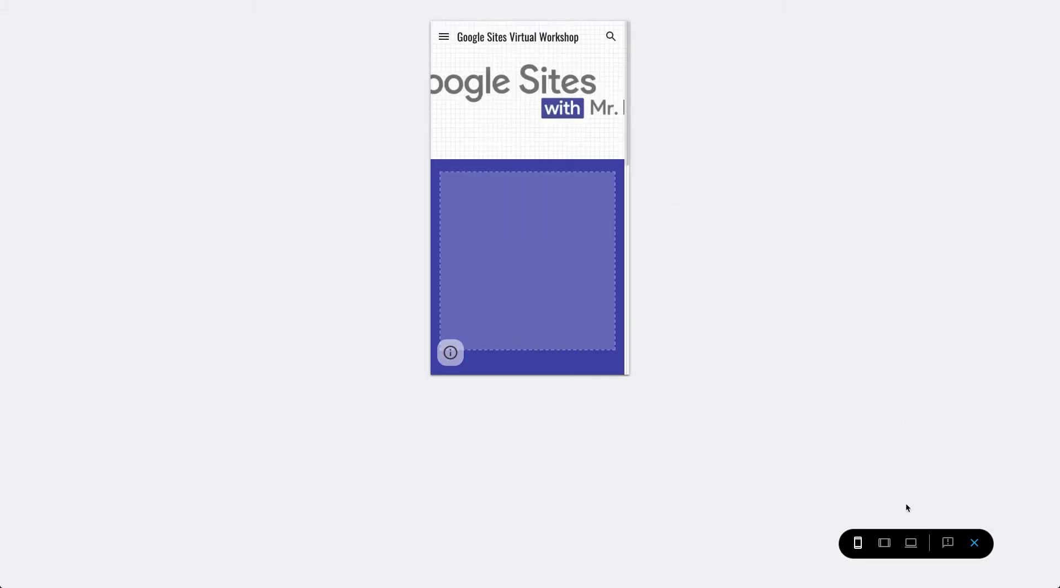
pyautogui.click(911, 544)
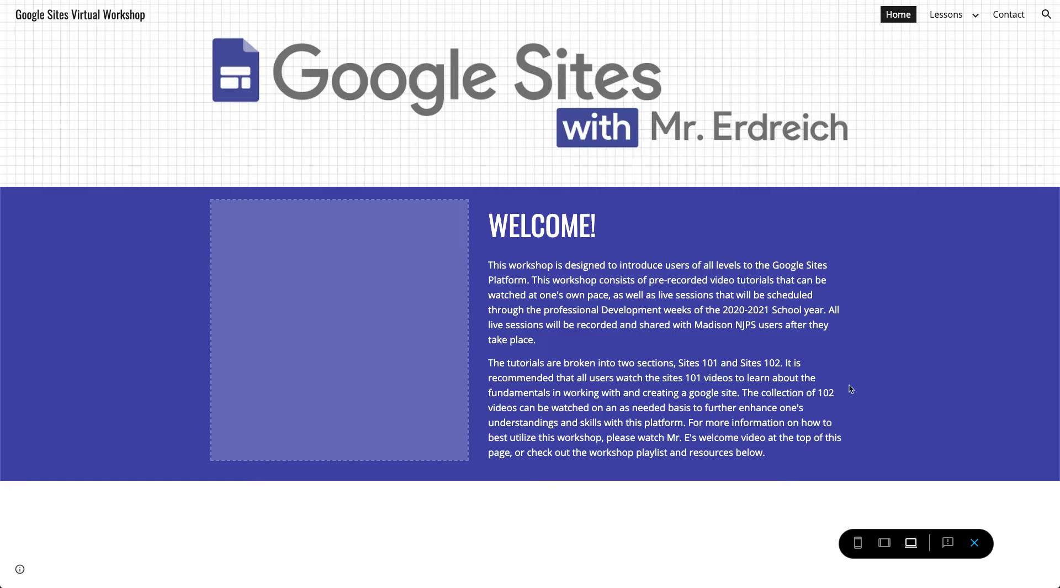
pyautogui.click(975, 542)
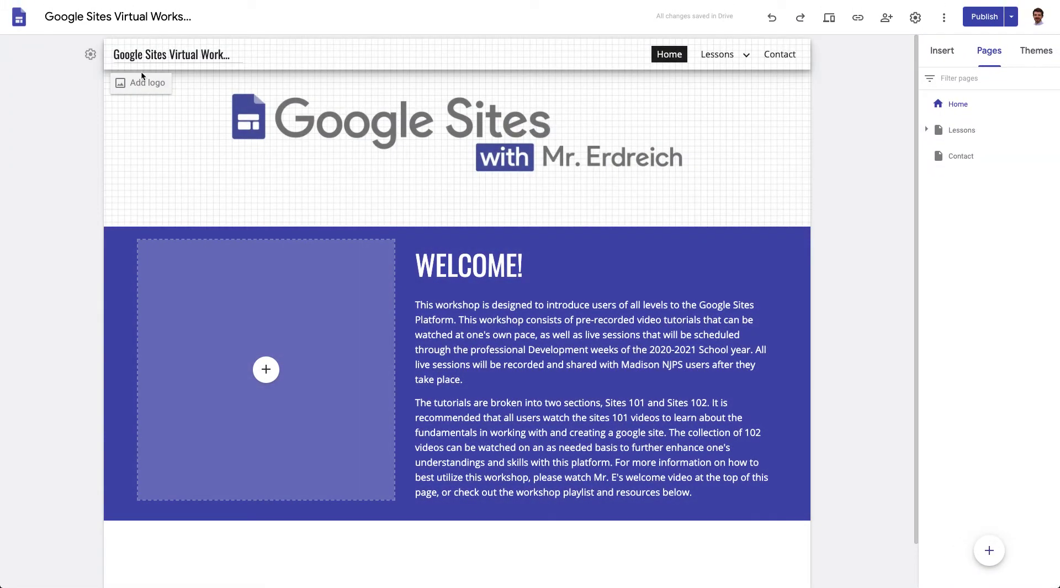
# - Upload digitalclassroom_art.png as the Logo under Brand images
pyautogui.click(137, 80)
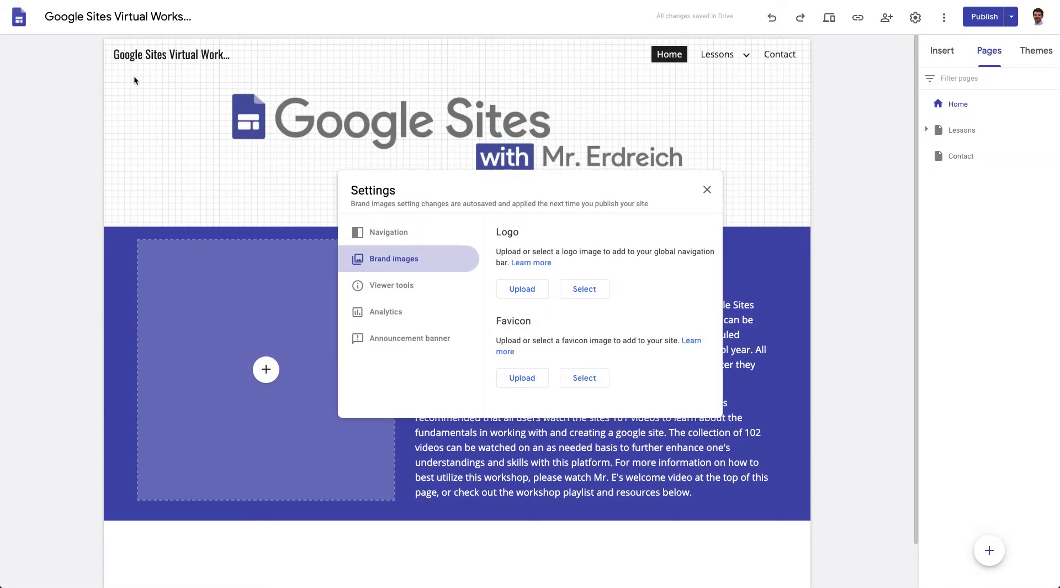
pyautogui.click(534, 288)
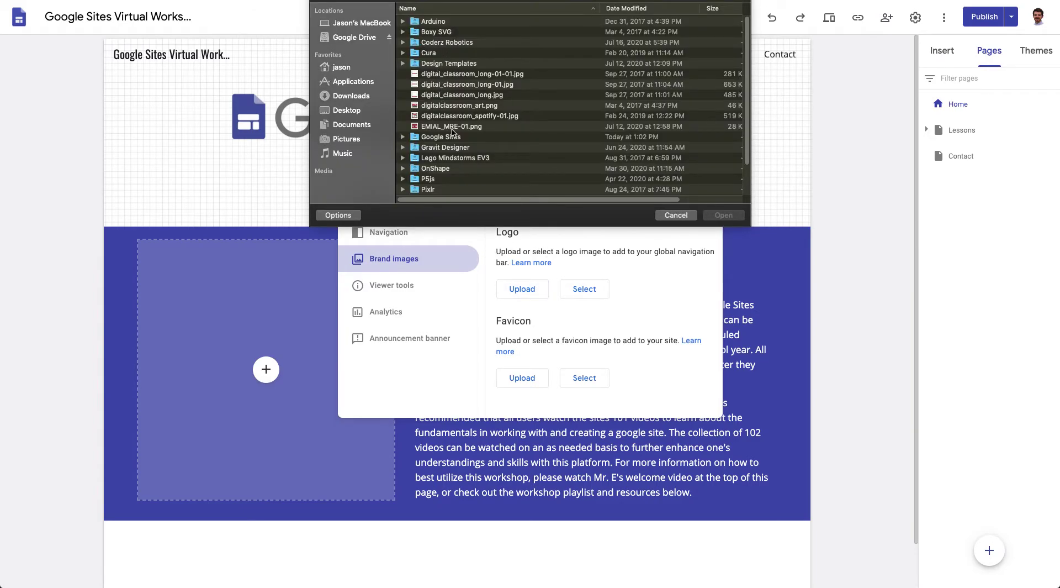
pyautogui.click(446, 116)
pyautogui.click(446, 105)
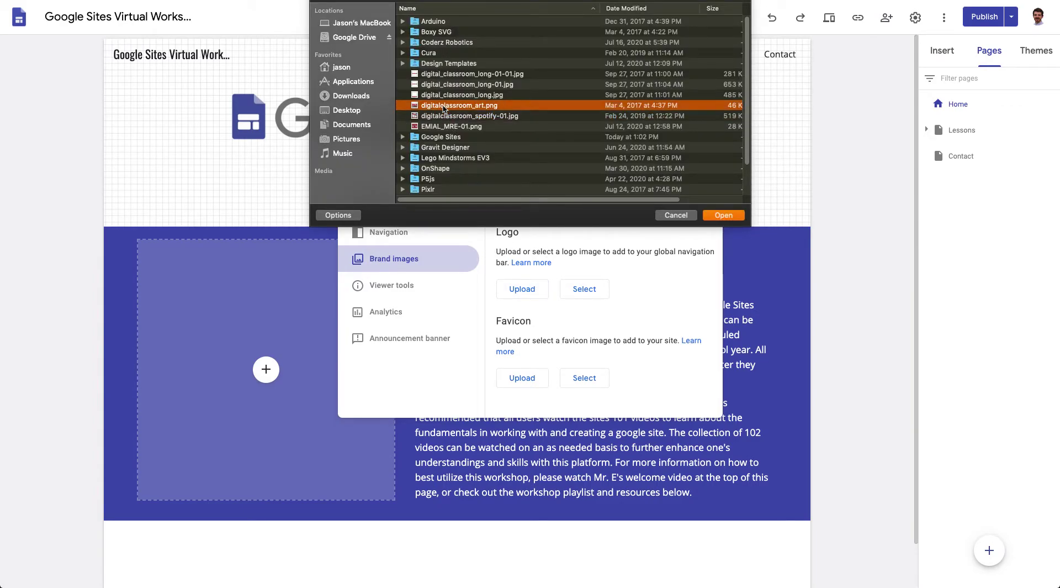
pyautogui.click(723, 215)
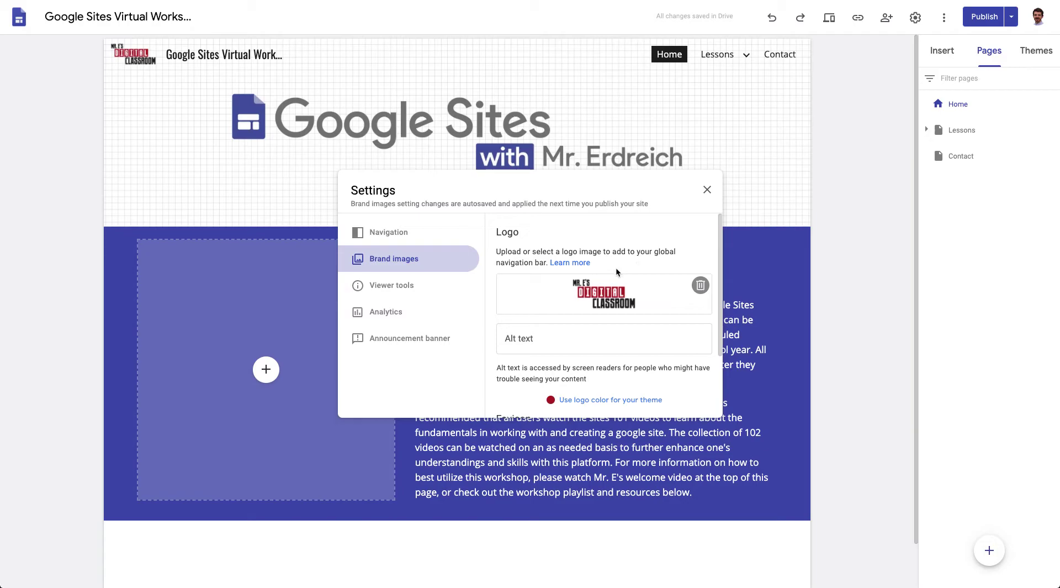
pyautogui.scroll(-2, 600, 264)
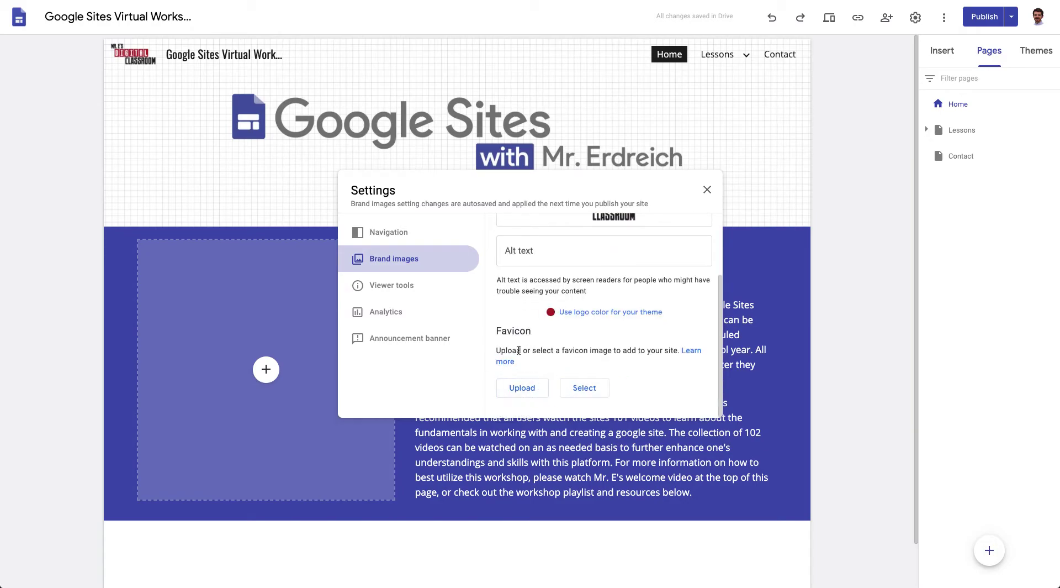
# - Upload the madisonnjps crest from Google Sites > Media as the favicon, then close Settings
pyautogui.click(530, 394)
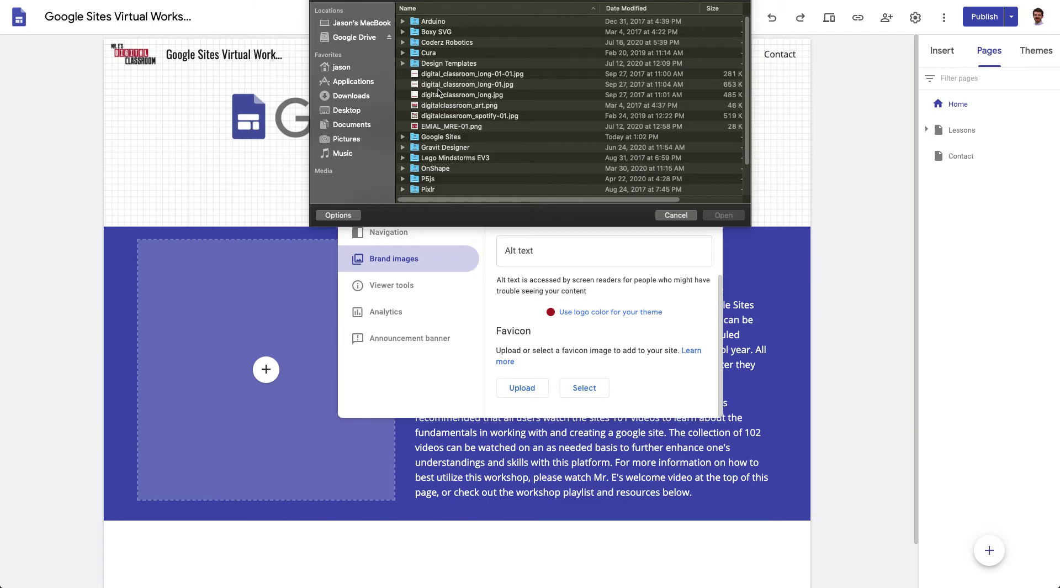
pyautogui.doubleClick(442, 137)
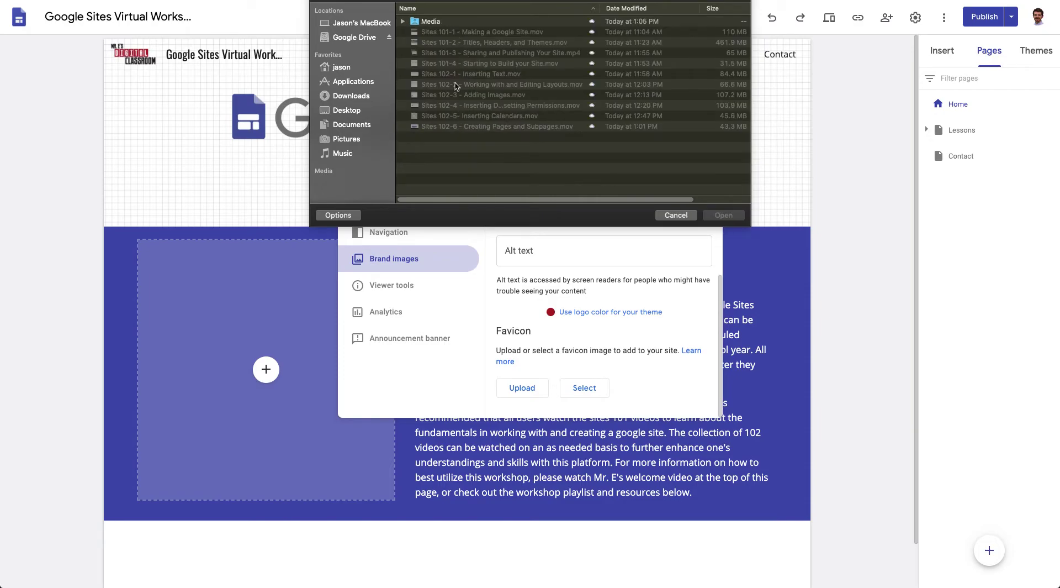
pyautogui.doubleClick(434, 22)
pyautogui.click(469, 84)
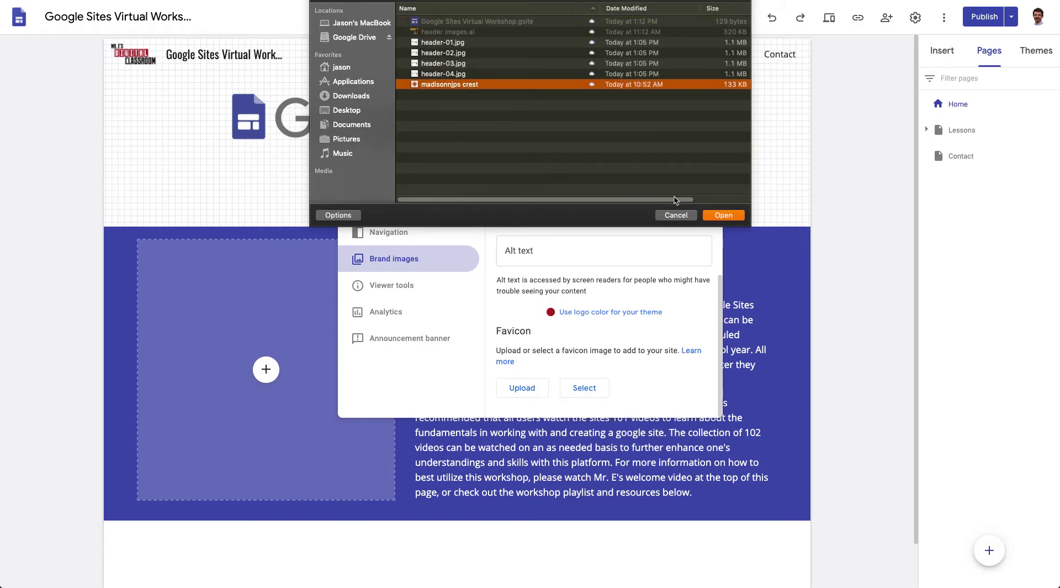
pyautogui.click(721, 215)
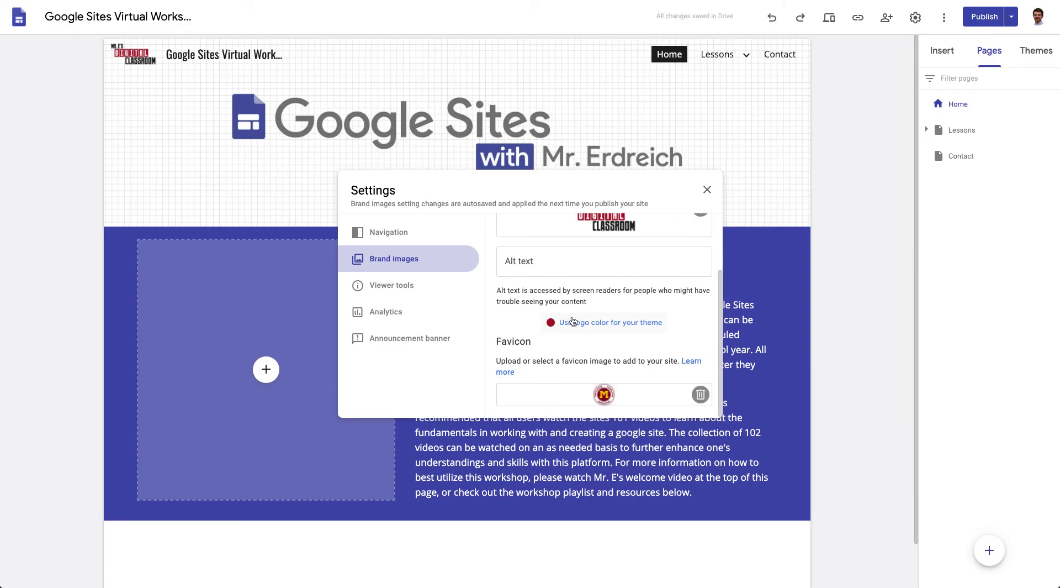
pyautogui.click(707, 189)
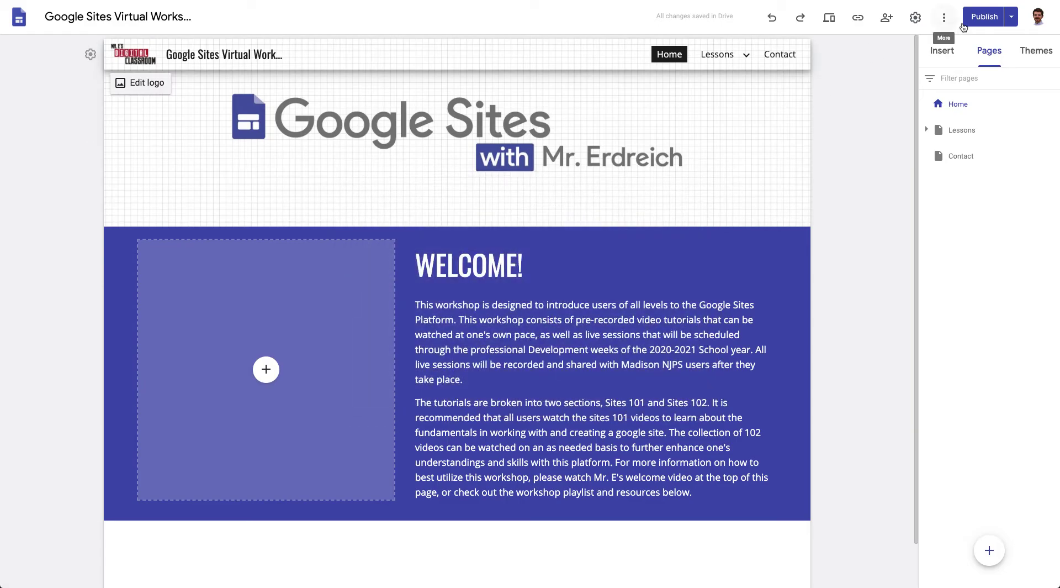
# - Review the Updated logo image and Updated favicon changes and publish them
pyautogui.click(985, 17)
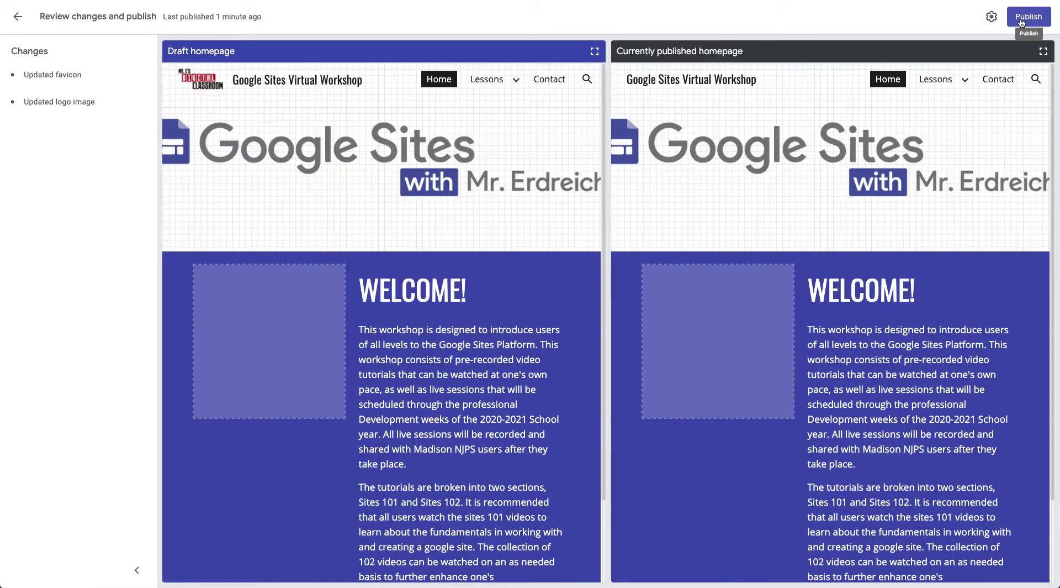
pyautogui.click(1021, 21)
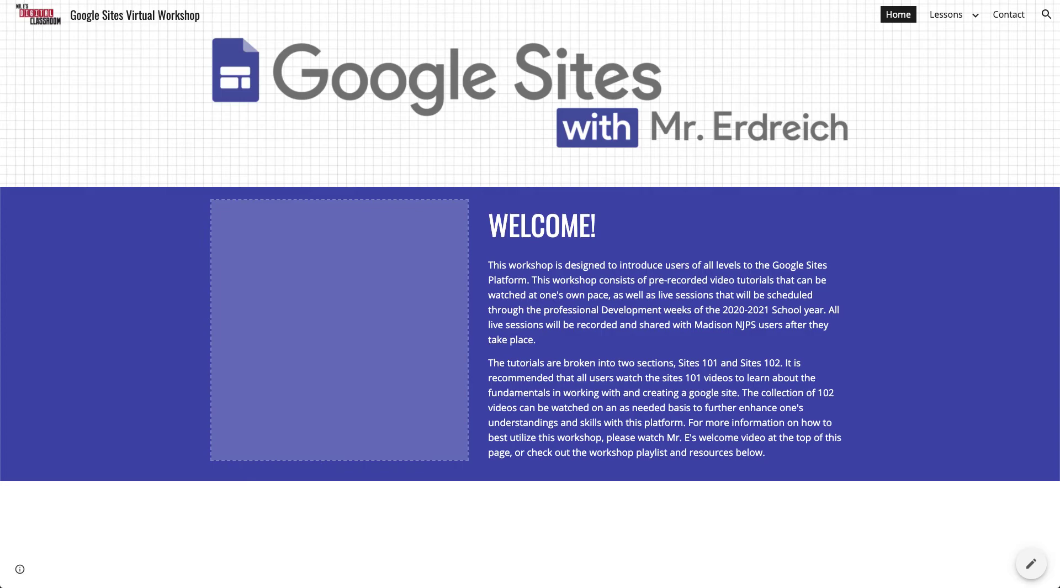
# - Bookmark the live workshop page with Cmd+D and check its crest favicon in the bookmarks list
pyautogui.press('super+d')
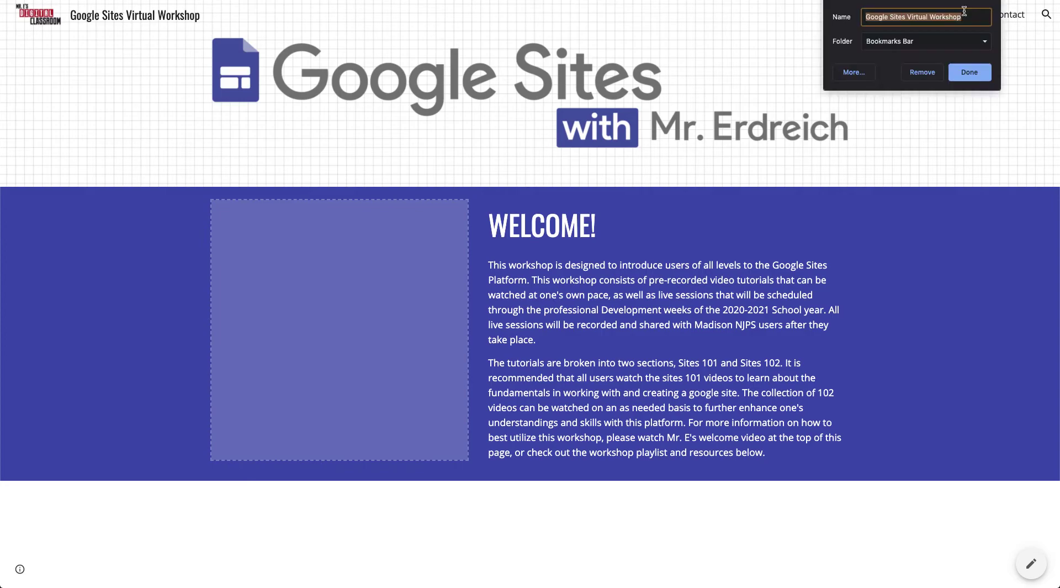
pyautogui.click(978, 76)
pyautogui.click(974, 3)
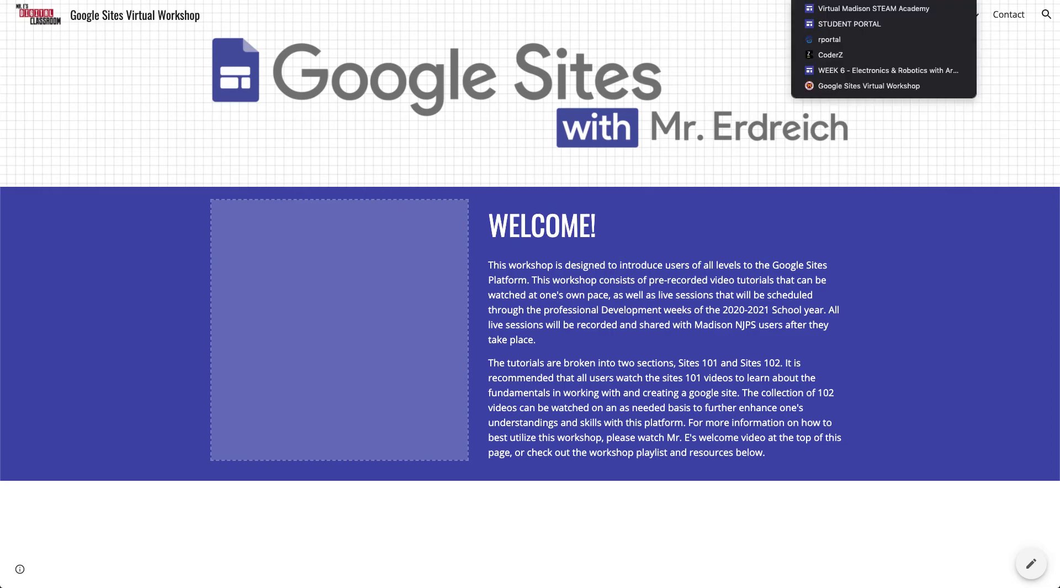